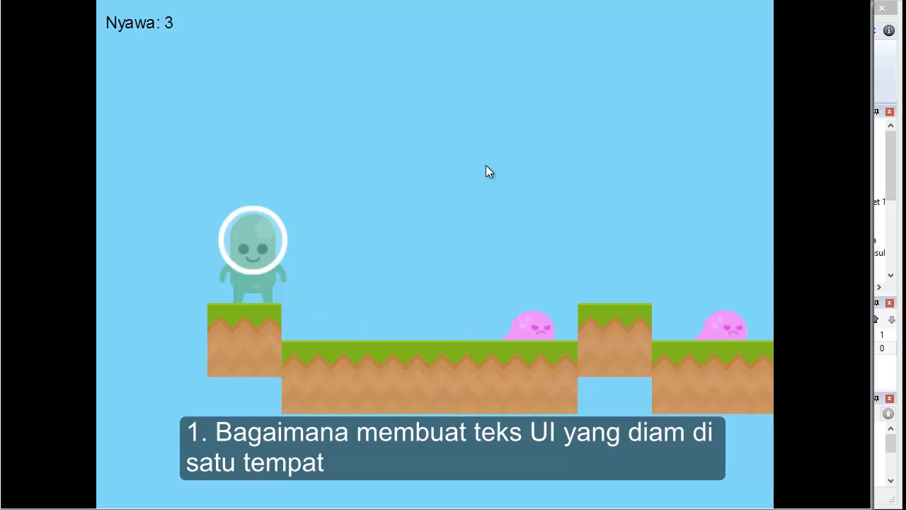
Play the game preview, moving and jumping the character across the platforms past the enemies.
key("Up")
key("Right")
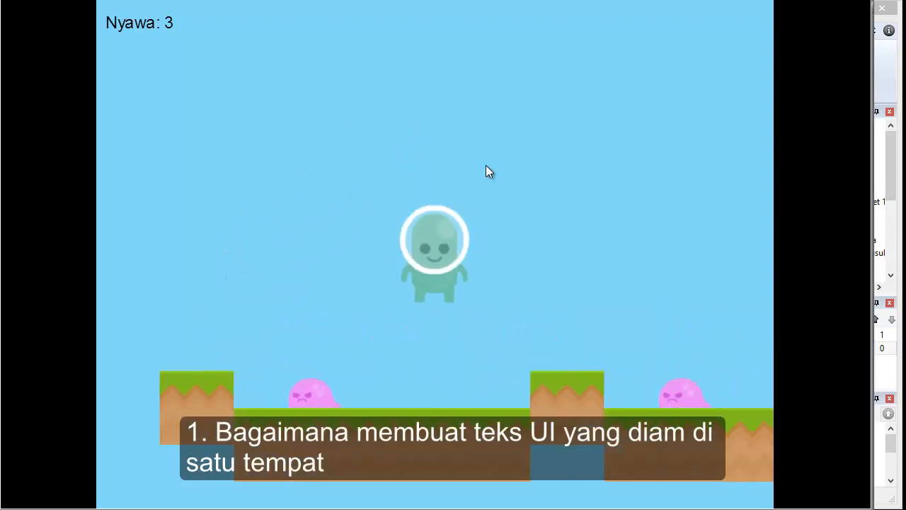
key("Up")
key("Right")
key("Right")
key("Right")
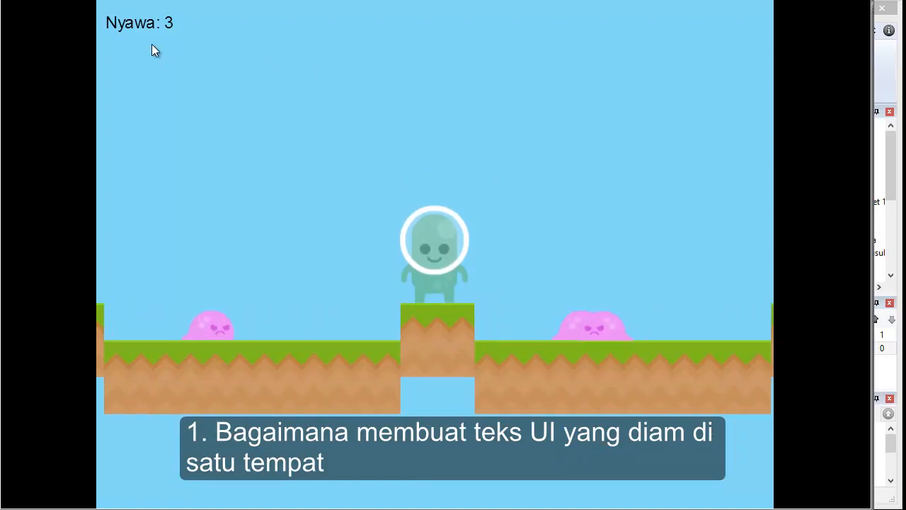
key("Up")
key("Left")
key("Up")
key("Right")
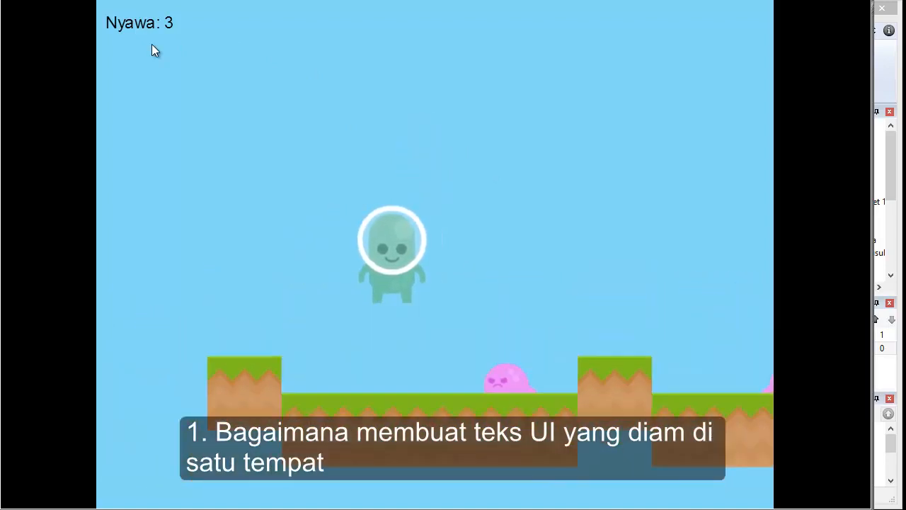
key("Right")
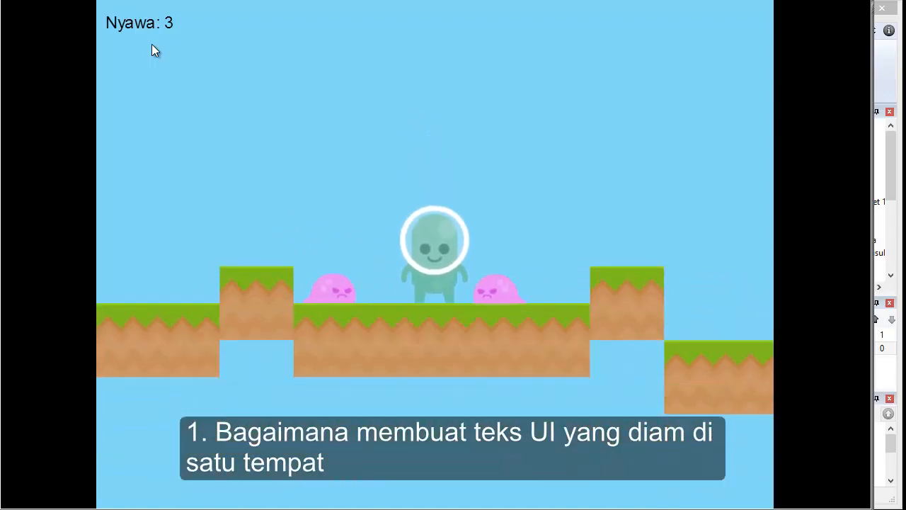
key("Up")
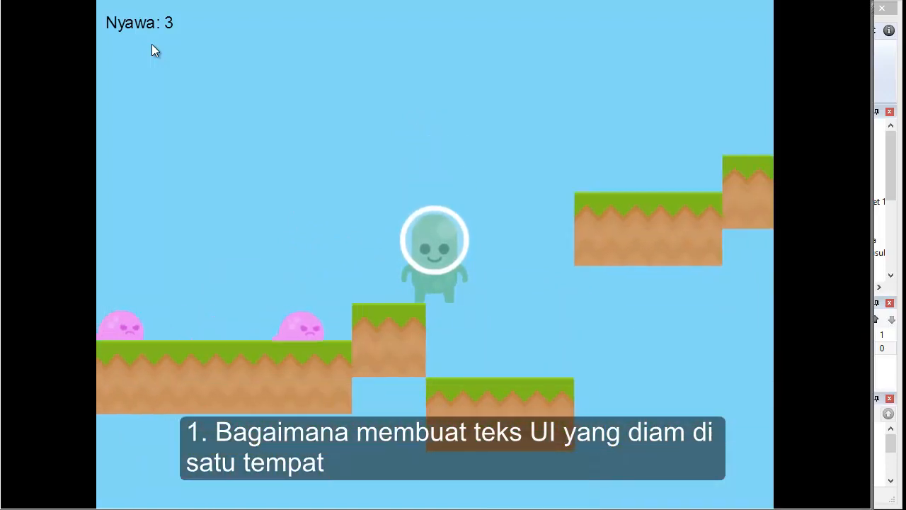
key("Right")
key("Up")
key("Left")
key("Up")
key("Left")
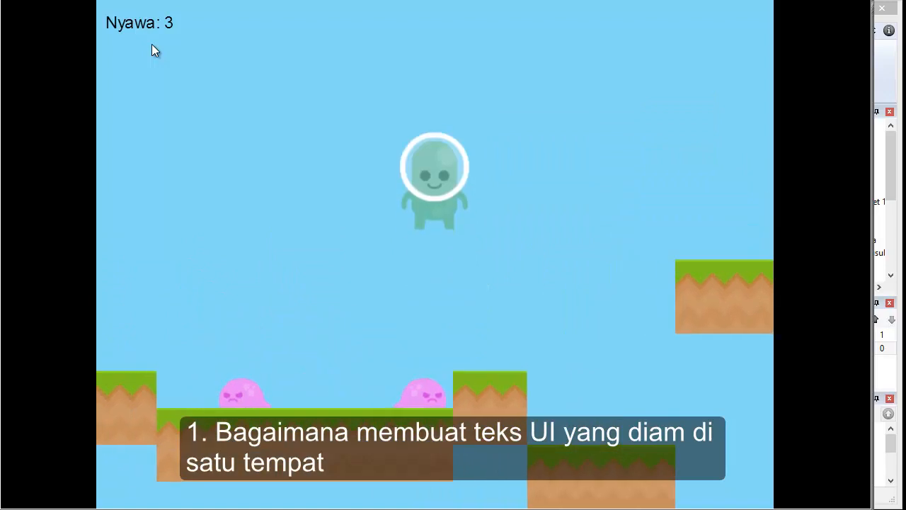
key("Up")
key("Right")
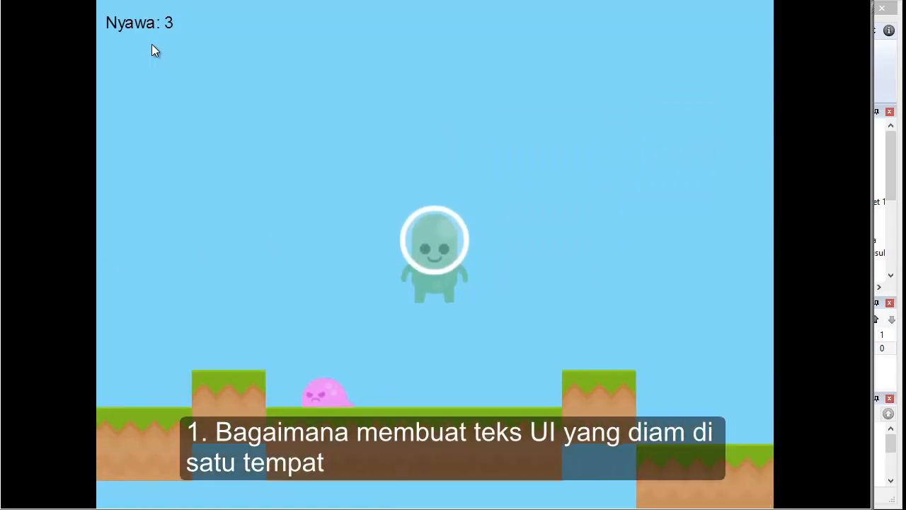
key("Up")
key("Left")
key("Left")
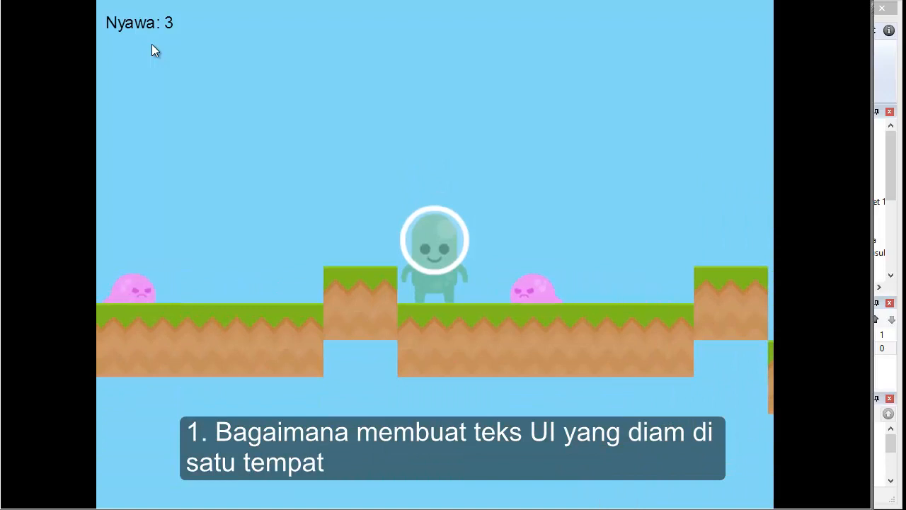
key("Up")
key("Right")
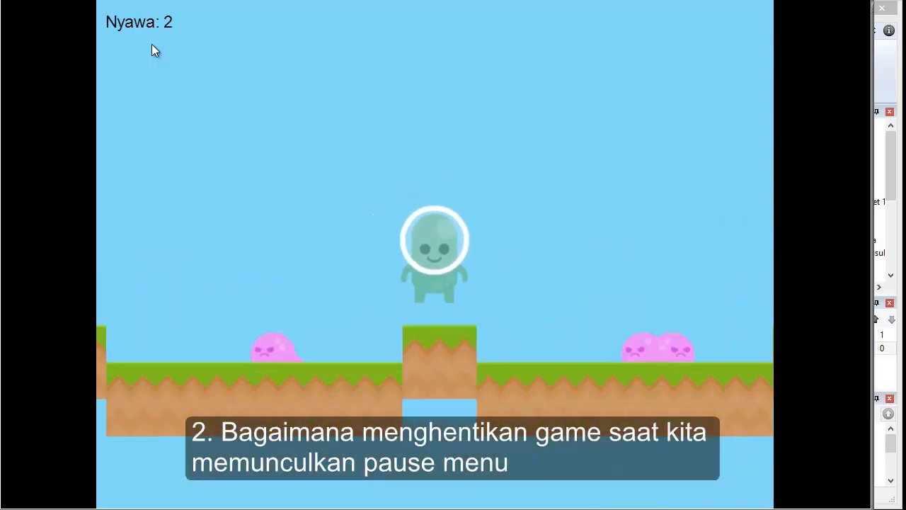
key("Up")
key("Right")
key("Up")
key("Right")
key("Right")
key("Up")
key("Right")
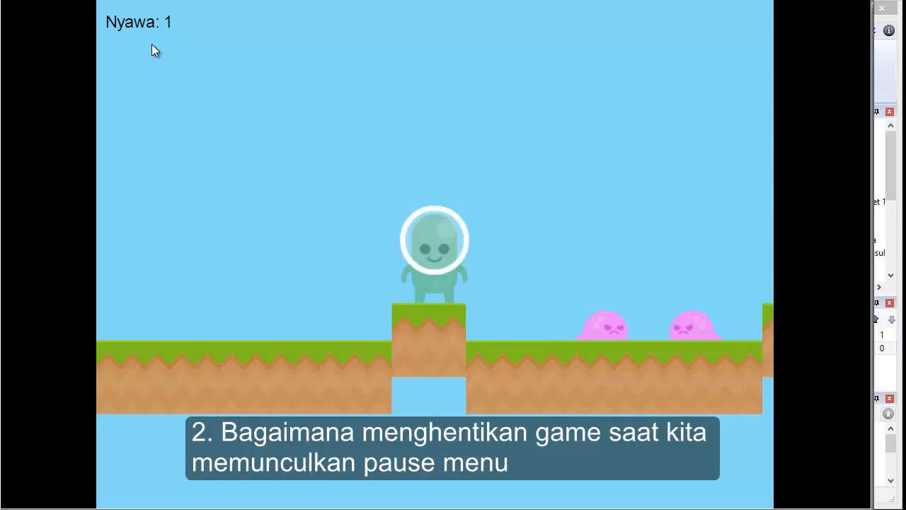
Open and close the pause popup twice while continuing to move and jump the character.
key("Escape")
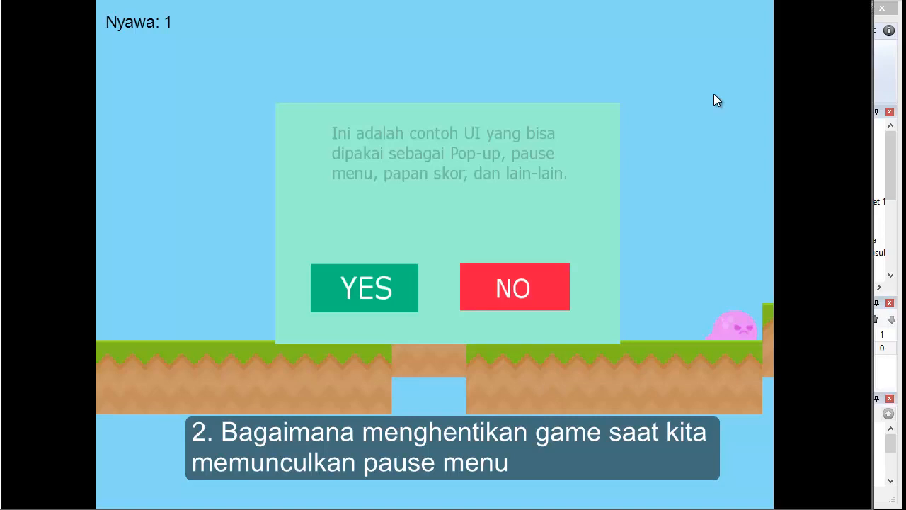
key("Escape")
key("Up")
key("Right")
key("Up")
key("Left")
key("Up")
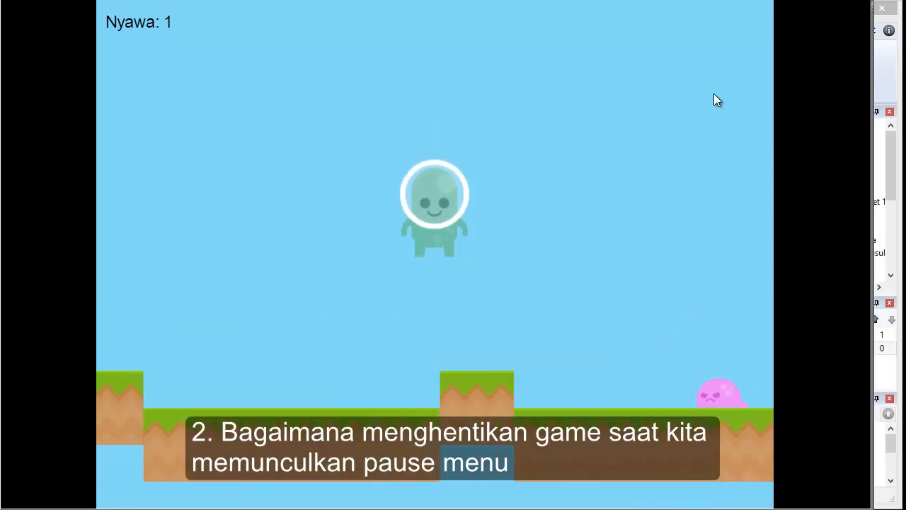
key("Right")
key("Left")
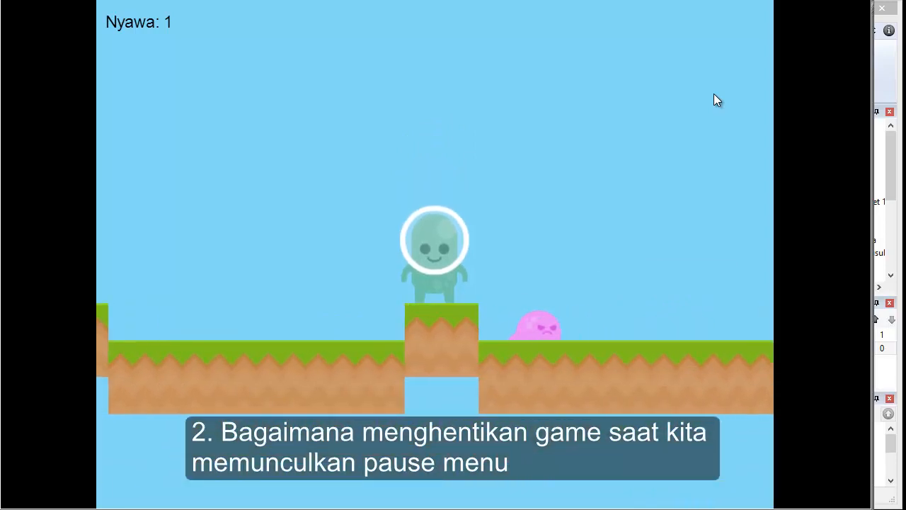
key("Right")
key("Escape")
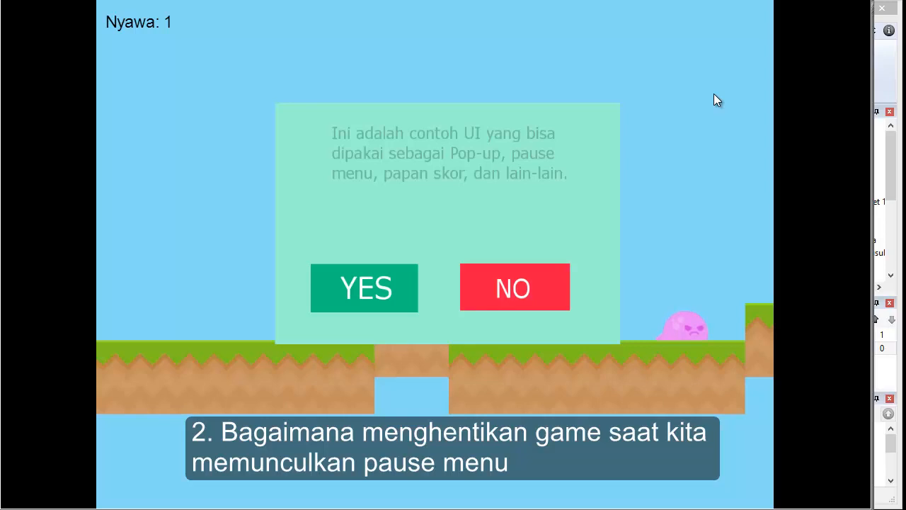
key("Escape")
key("Left")
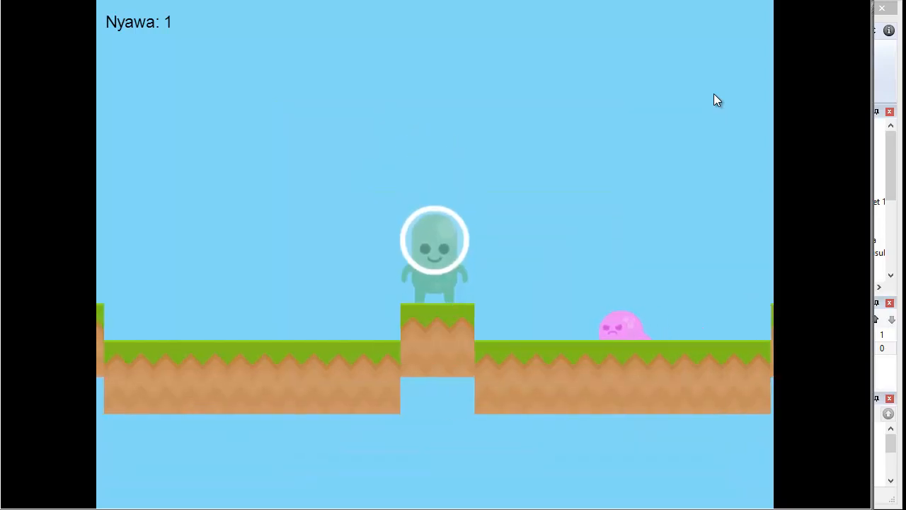
key("Left")
key("Right")
key("space")
key("Left")
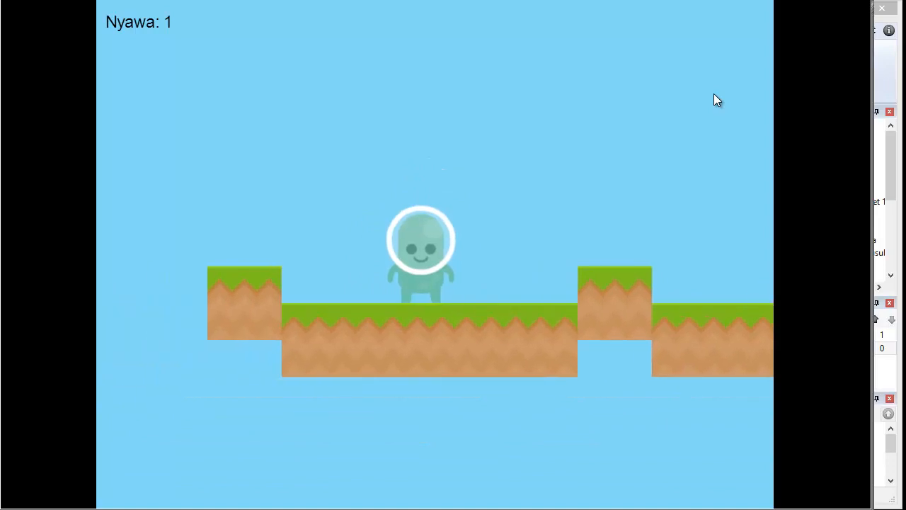
Return to the editor and close the current project, saving its changes.
left_click(885, 65)
scroll(278, 270, "up", 4)
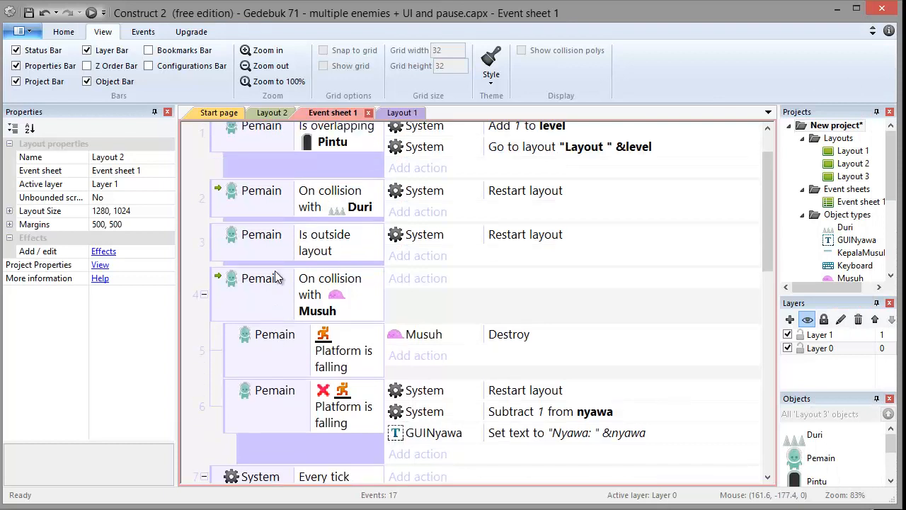
left_click(21, 32)
left_click(93, 273)
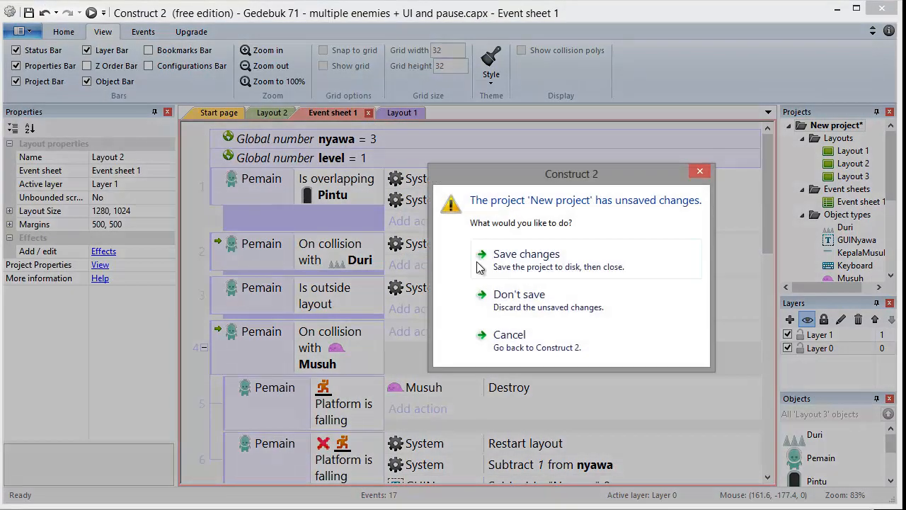
left_click(556, 266)
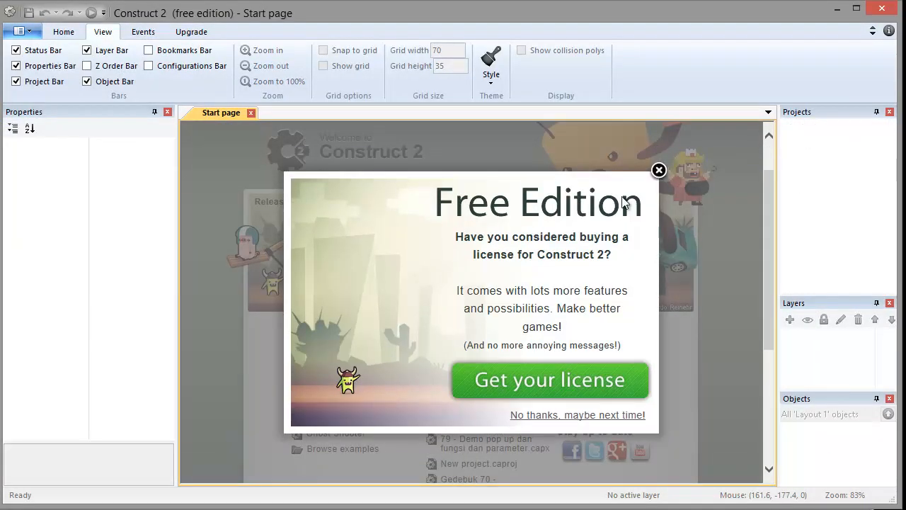
Dismiss the license popup and open the project Gedebuk 71 - multiple enemies.capx.
left_click(659, 171)
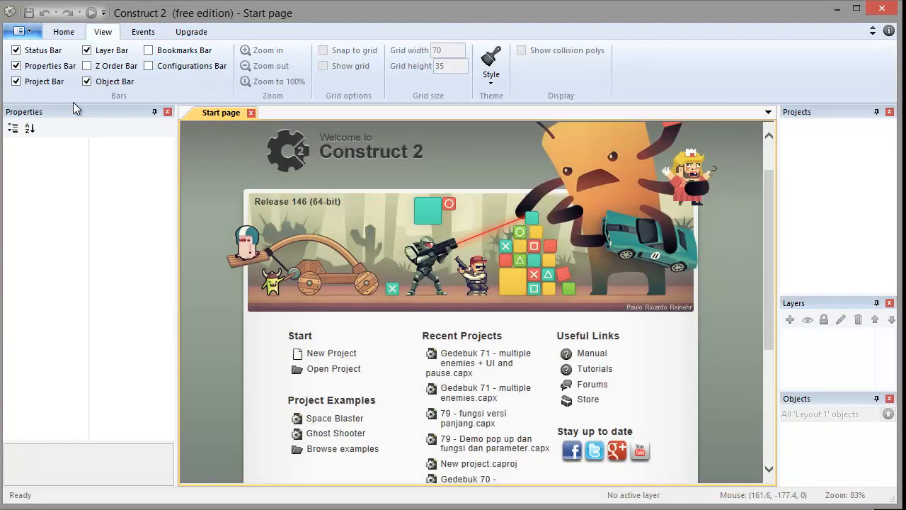
left_click(32, 34)
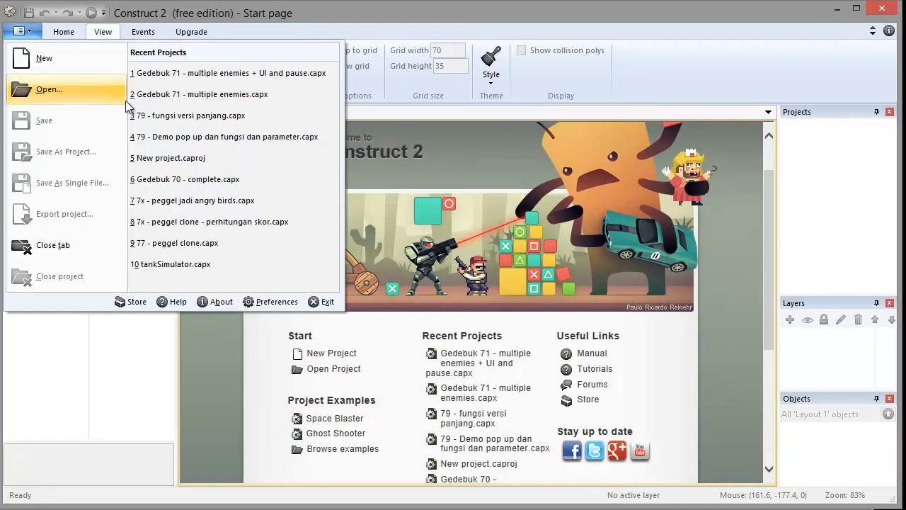
left_click(86, 92)
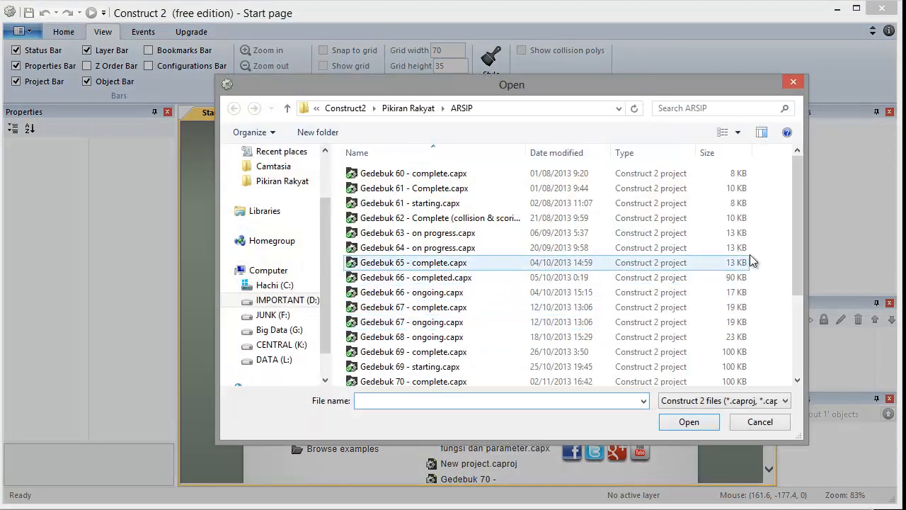
left_click_drag(797, 216, 794, 303)
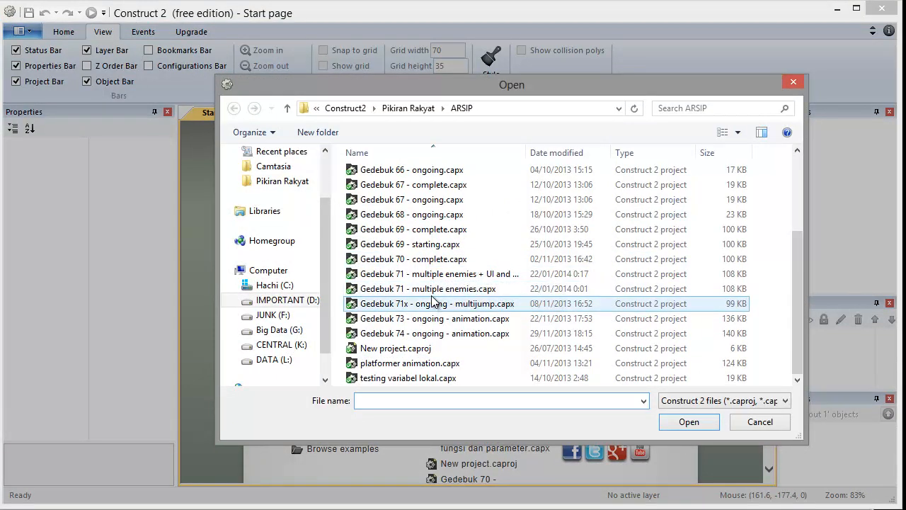
left_click(427, 259)
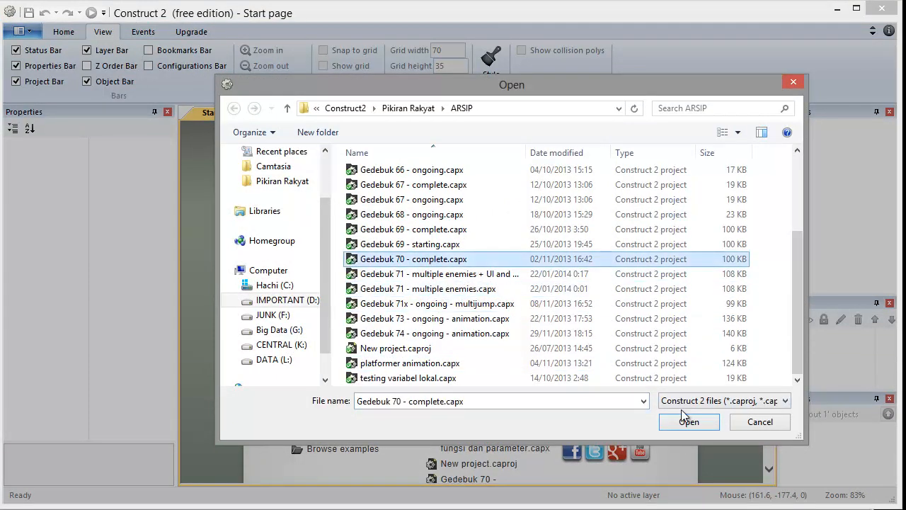
left_click(427, 288)
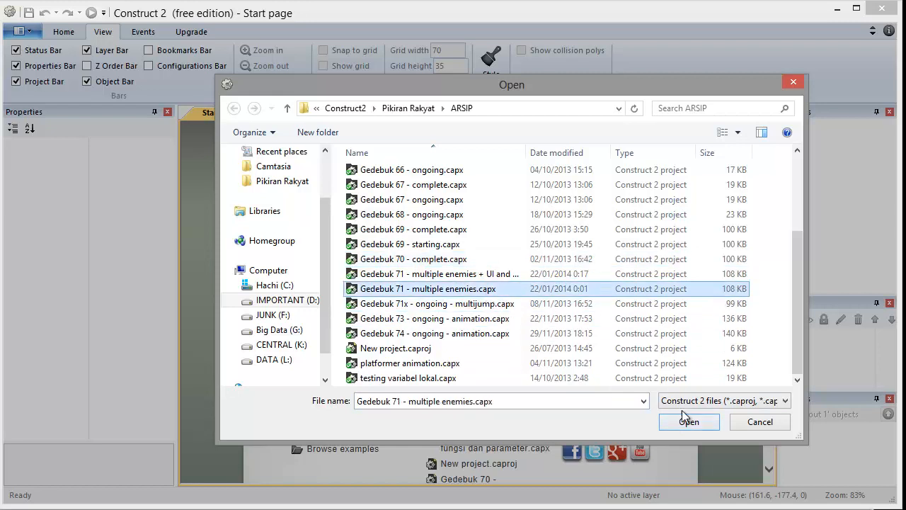
left_click(685, 421)
Delete the layer Layer 1 containing the popup from Layout 2, leaving only the Game layer.
left_click(428, 239)
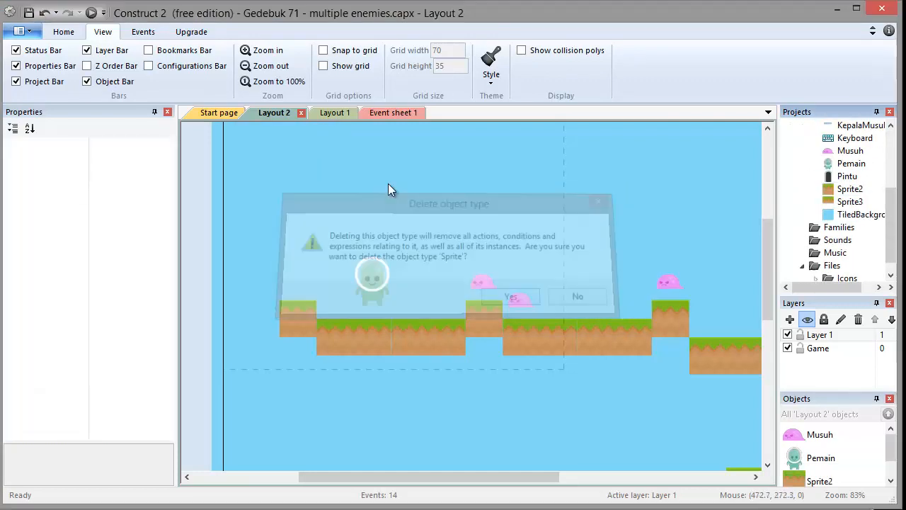
left_click(331, 113)
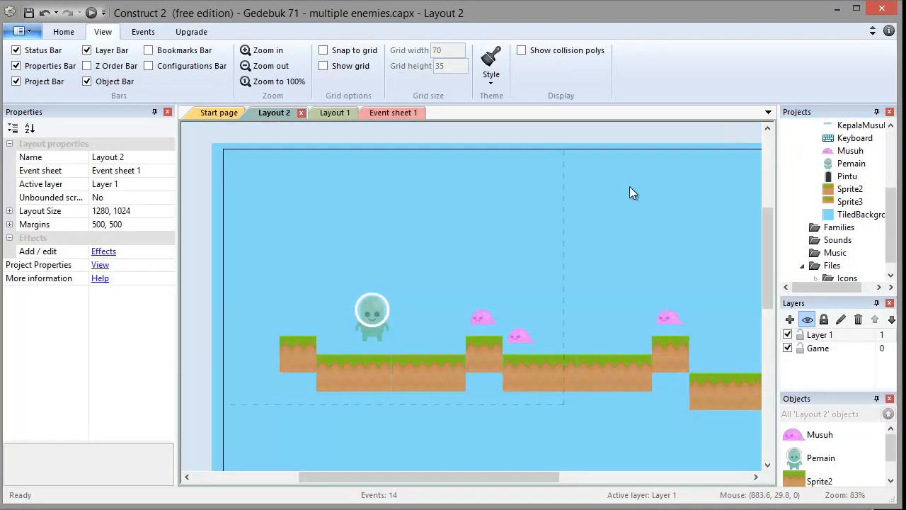
left_click(821, 348)
left_click(831, 335)
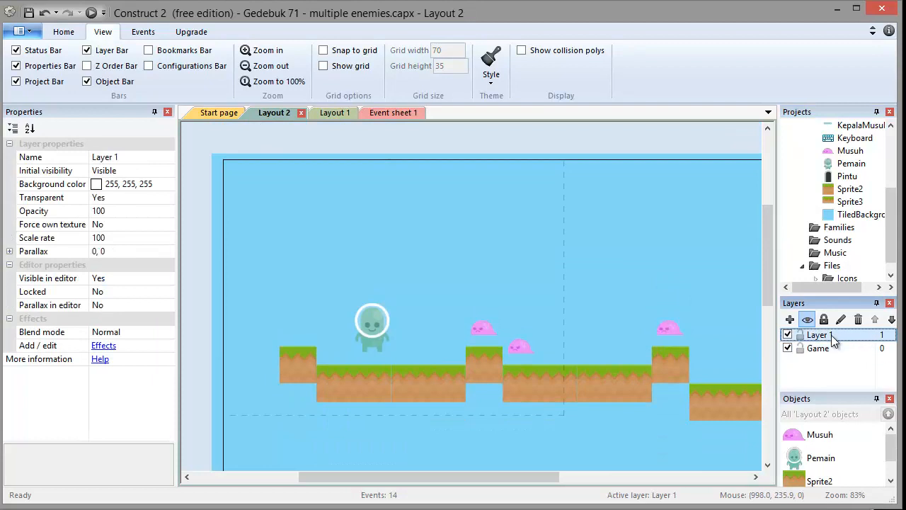
key("Delete")
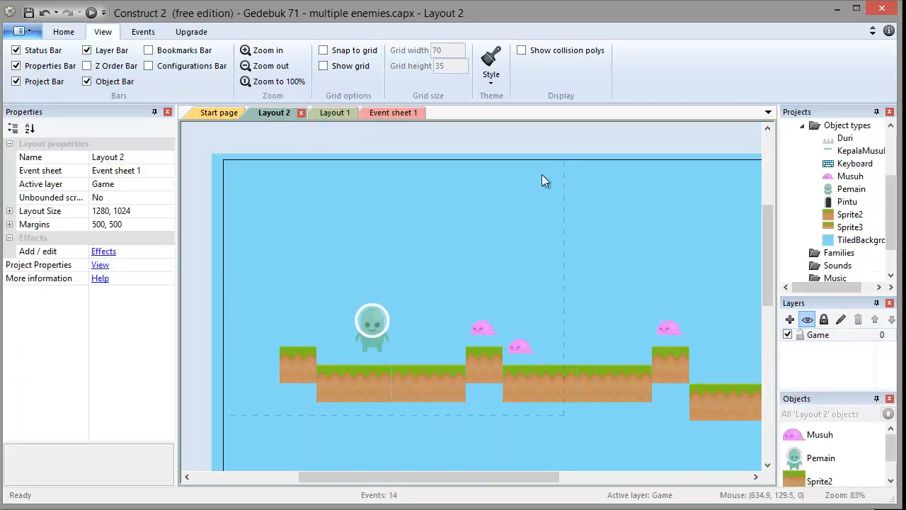
Open Layout 3 and inspect the properties of its Layer 1.
scroll(881, 159, "up", 3)
left_click(862, 180)
double_click(863, 181)
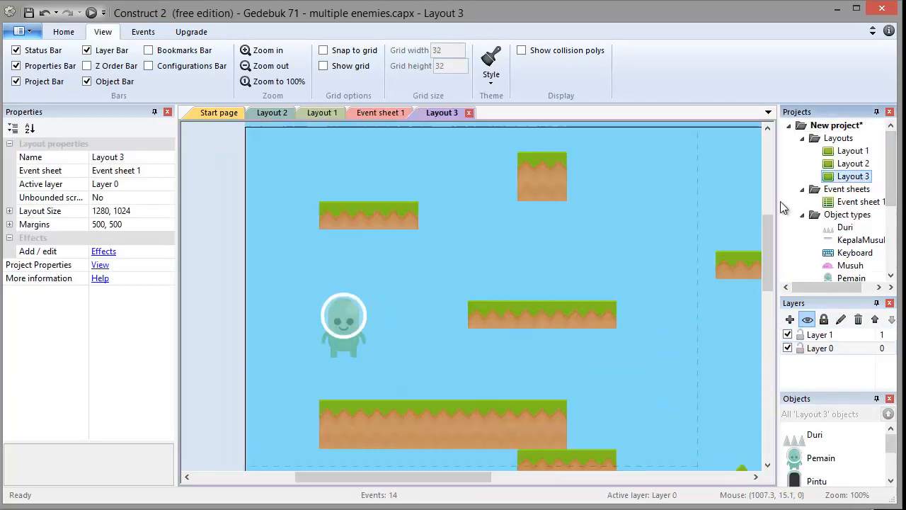
scroll(849, 184, "down", 2)
left_click(832, 336)
Close the Layout 1 tab and review the events in Event sheet 1.
left_click(330, 113)
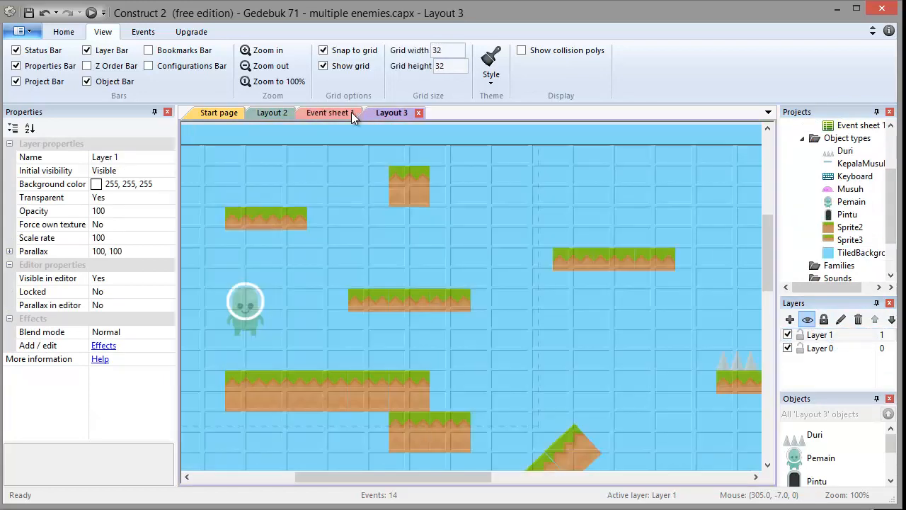
left_click(351, 113)
left_click(341, 112)
scroll(296, 374, "down", 3)
scroll(340, 386, "up", 4)
scroll(352, 391, "up", 1)
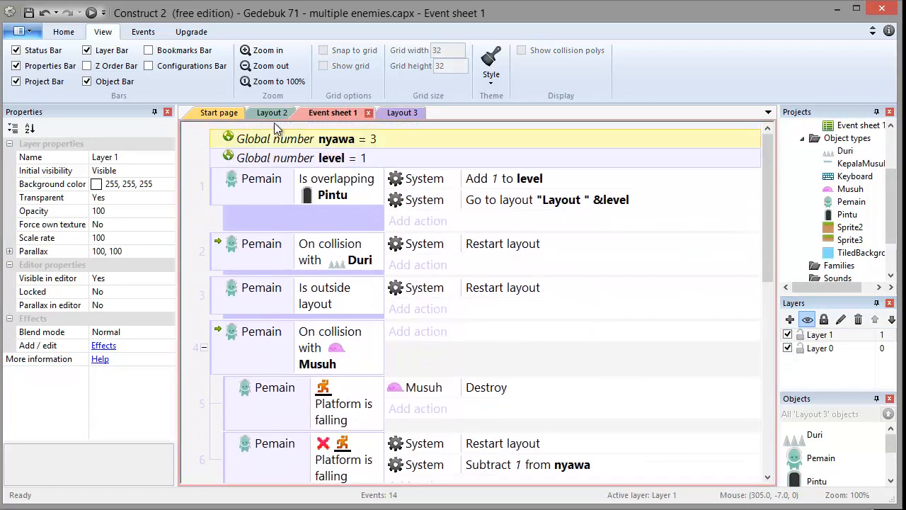
Look over Layout 2 and then the lower events of Event sheet 1.
left_click(277, 113)
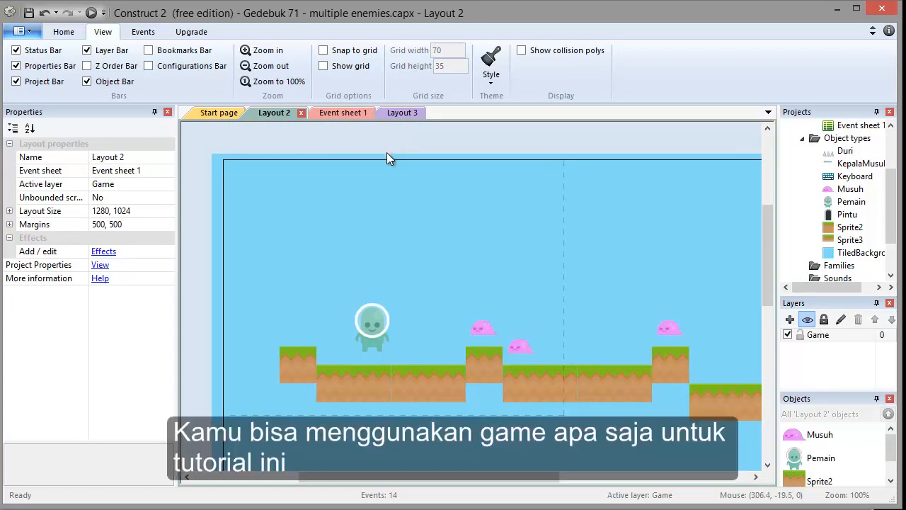
left_click_drag(526, 477, 576, 489)
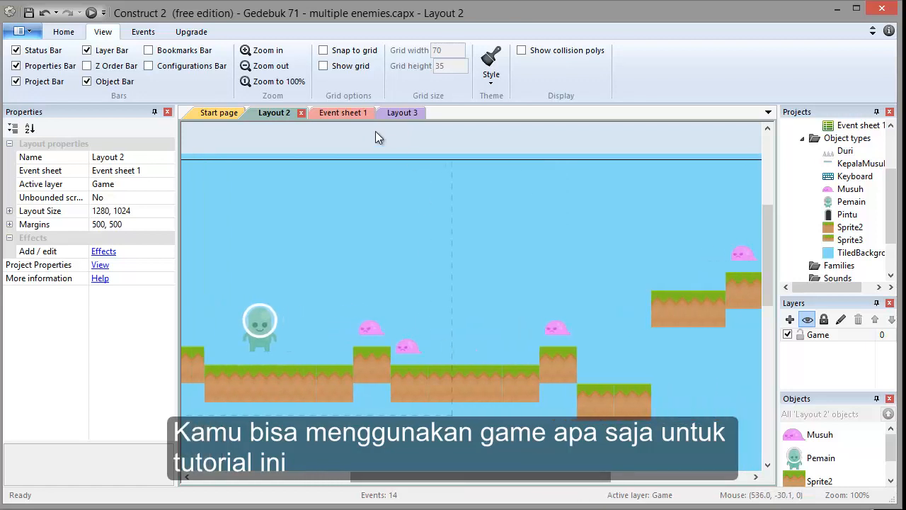
left_click(341, 114)
scroll(361, 323, "down", 5)
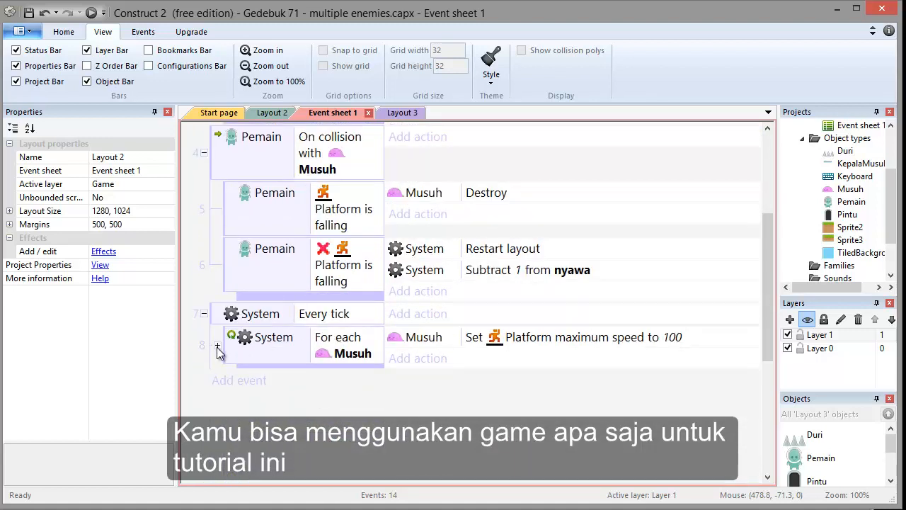
left_click(217, 347)
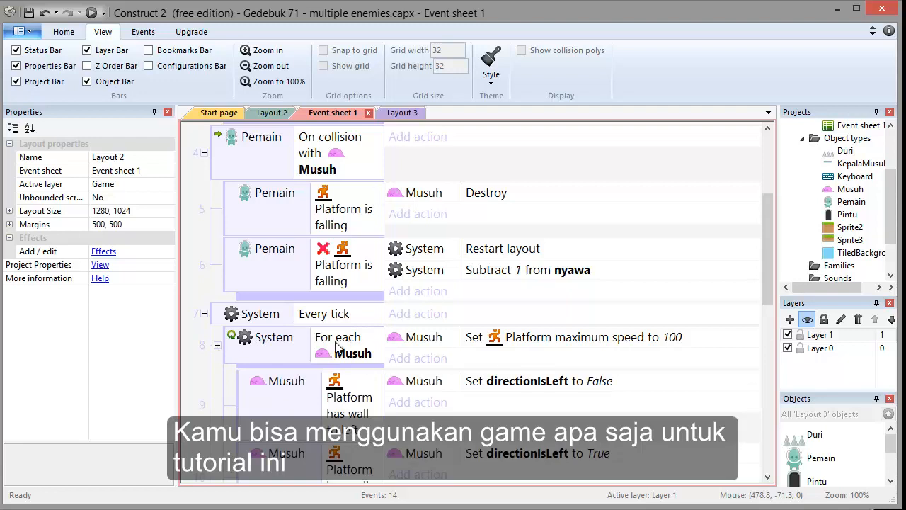
scroll(297, 371, "down", 2)
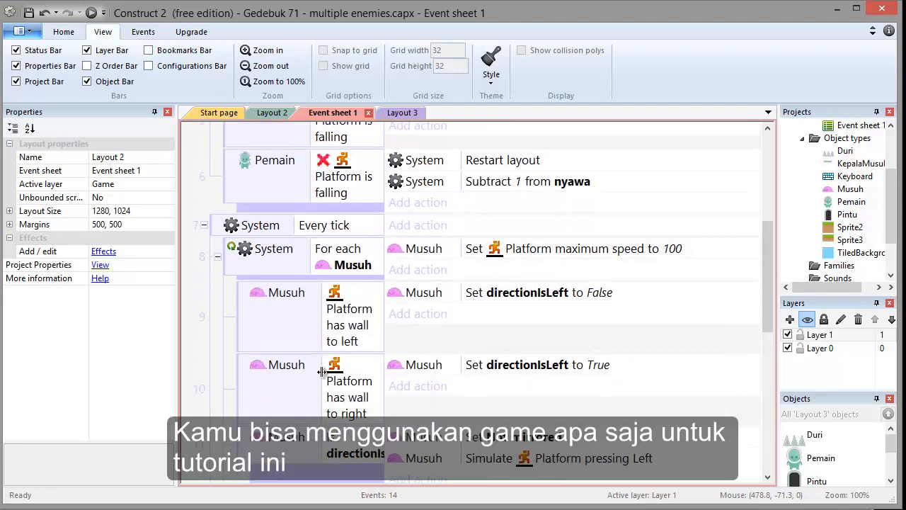
scroll(286, 365, "up", 1)
left_click(218, 310)
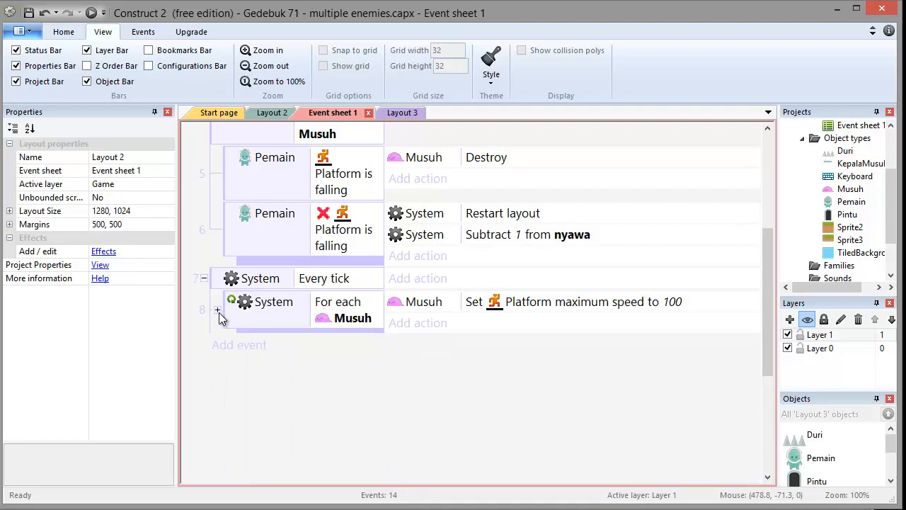
Insert a new Text object into Layout 2 near its upper-left corner.
left_click(273, 116)
left_click_drag(486, 475, 426, 473)
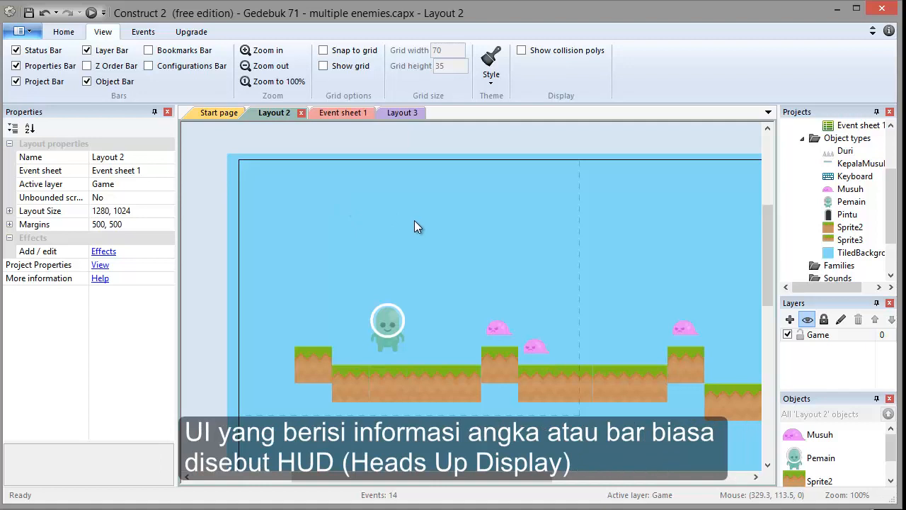
right_click(337, 206)
left_click(375, 156)
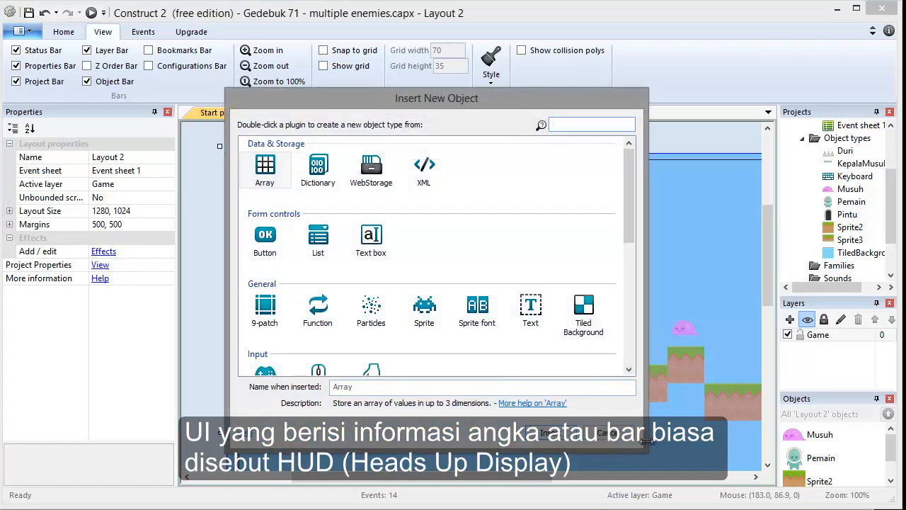
double_click(524, 310)
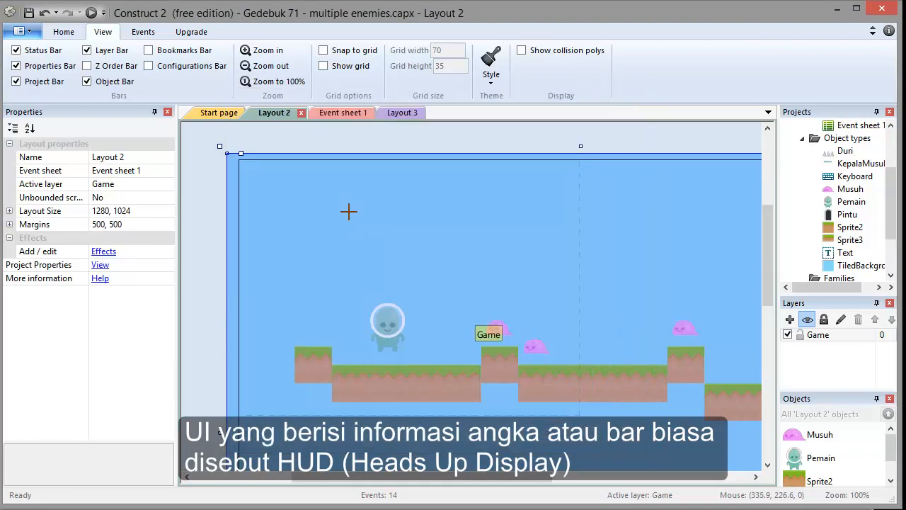
left_click(285, 192)
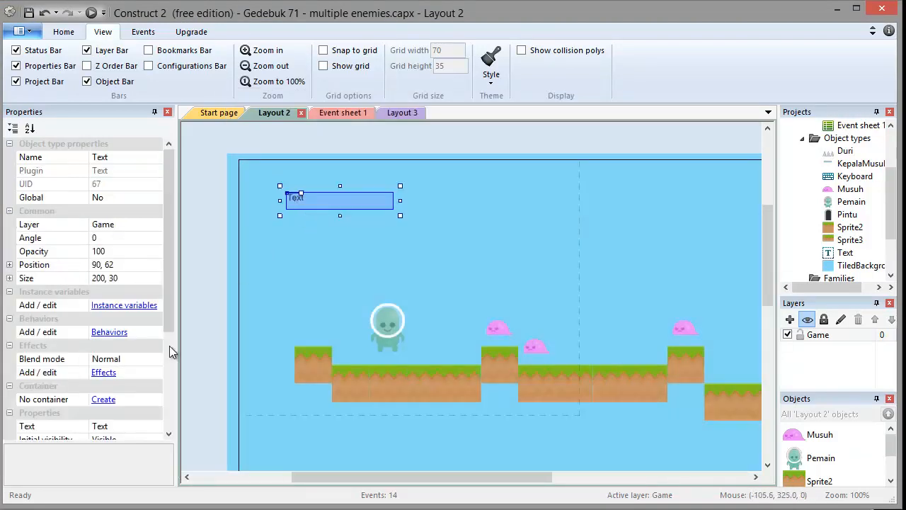
Set the text object's Text property to Nyawa:.
scroll(170, 347, "down", 5)
left_click(119, 279)
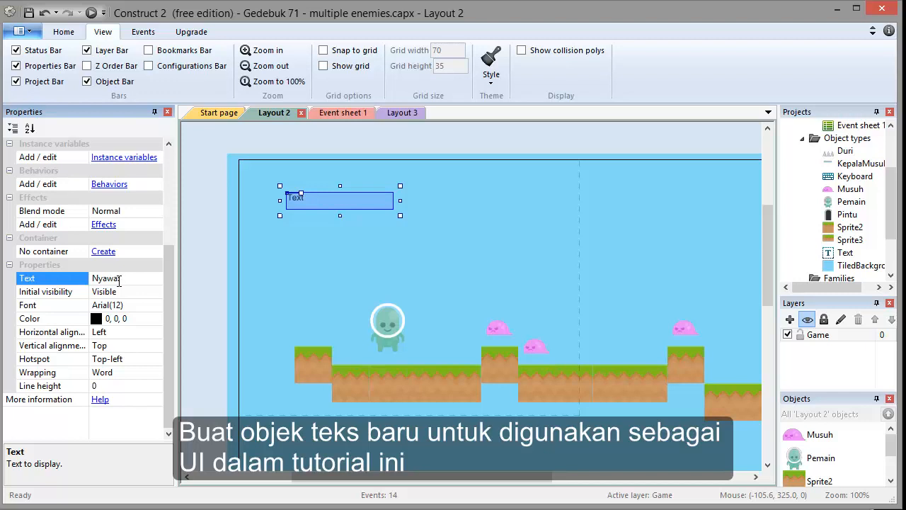
left_click(266, 155)
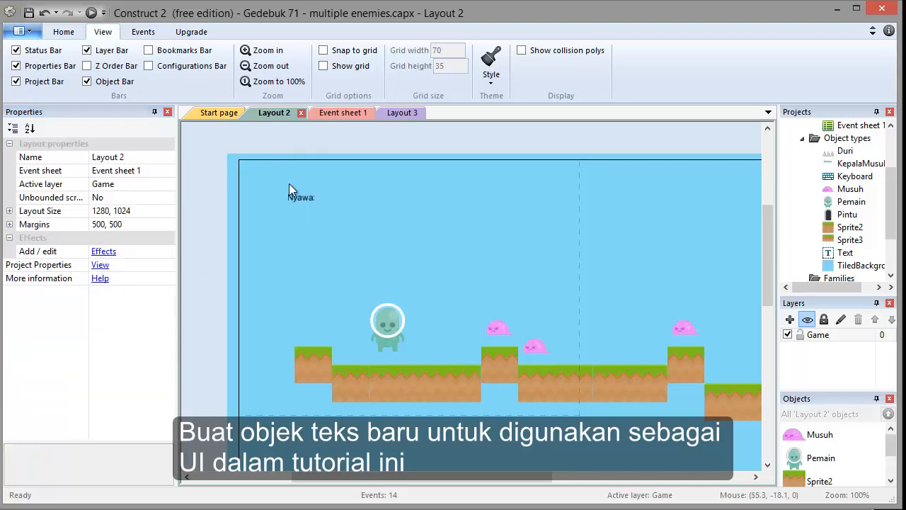
Move the lives text to the top middle of the layout at about 550, 6 and narrow it to about 82 px wide.
left_click_drag(304, 199, 553, 175)
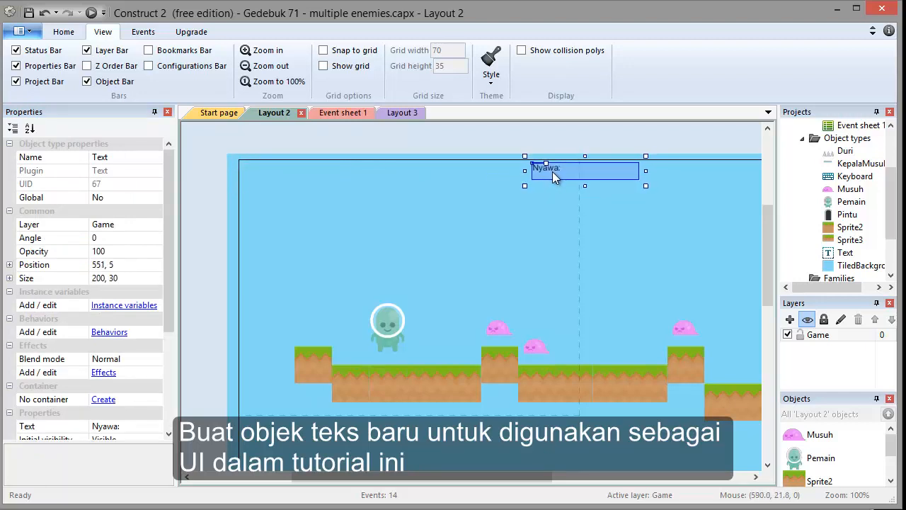
left_click(644, 169)
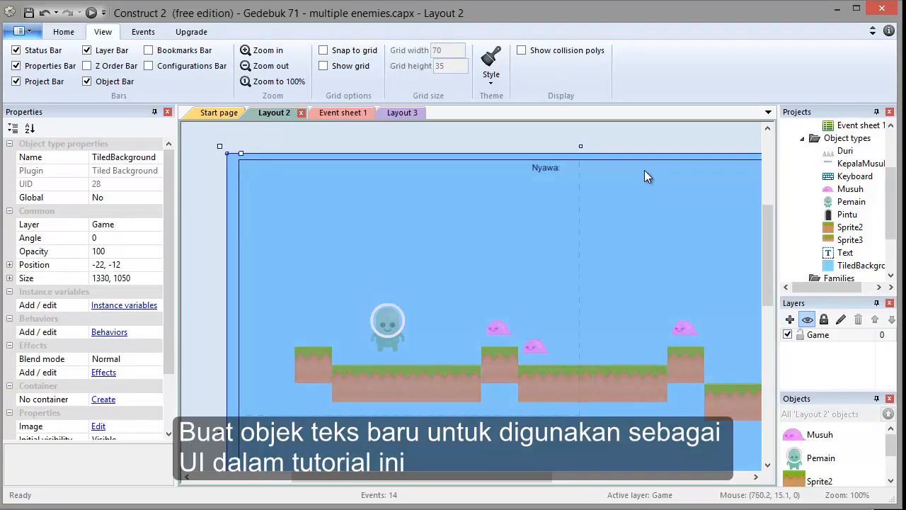
left_click(541, 165)
left_click_drag(647, 171, 581, 170)
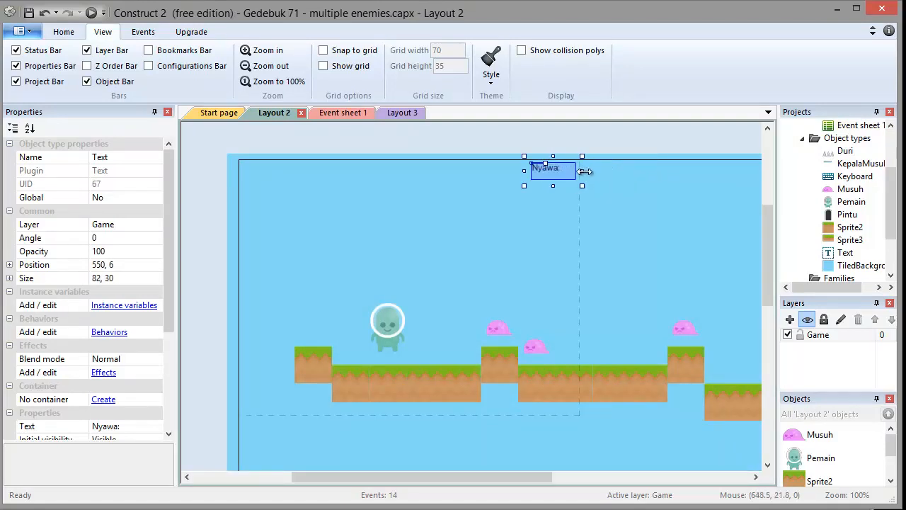
left_click(561, 145)
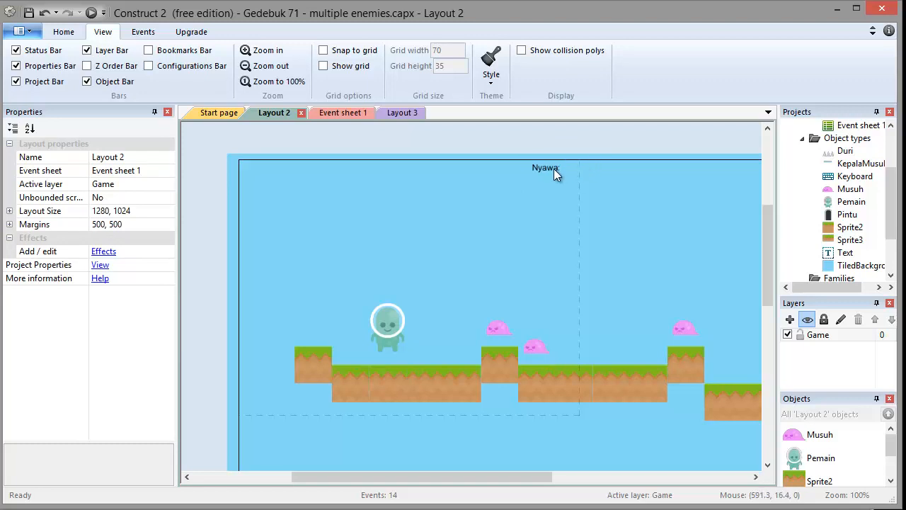
left_click(553, 169)
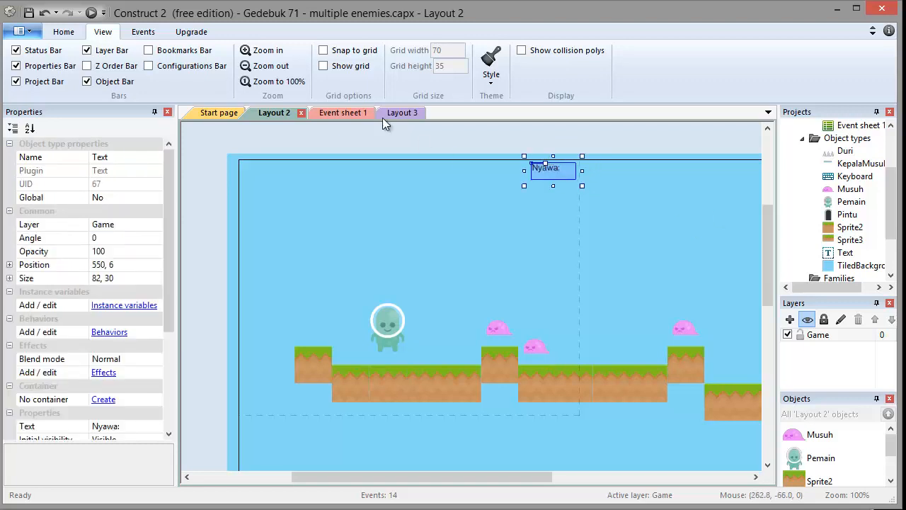
Switch between Layout 2 and Event sheet 1 and look over the events.
left_click(351, 113)
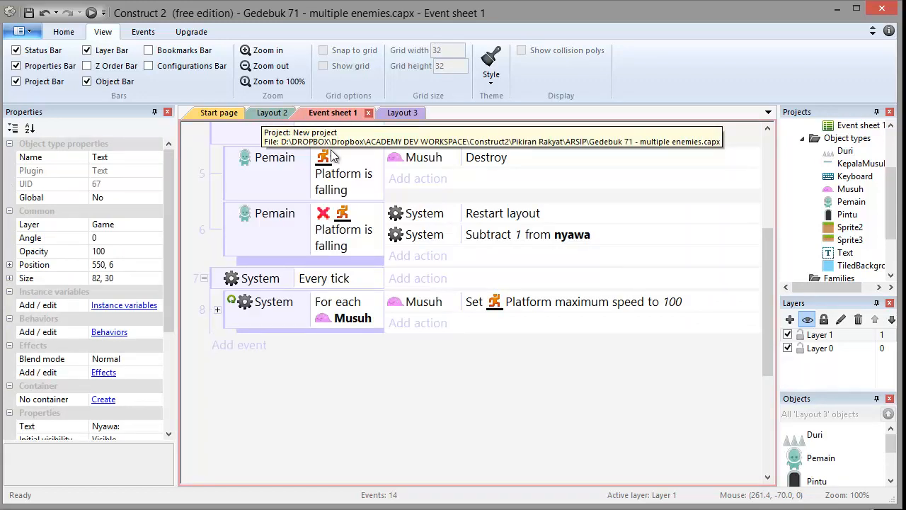
left_click(269, 115)
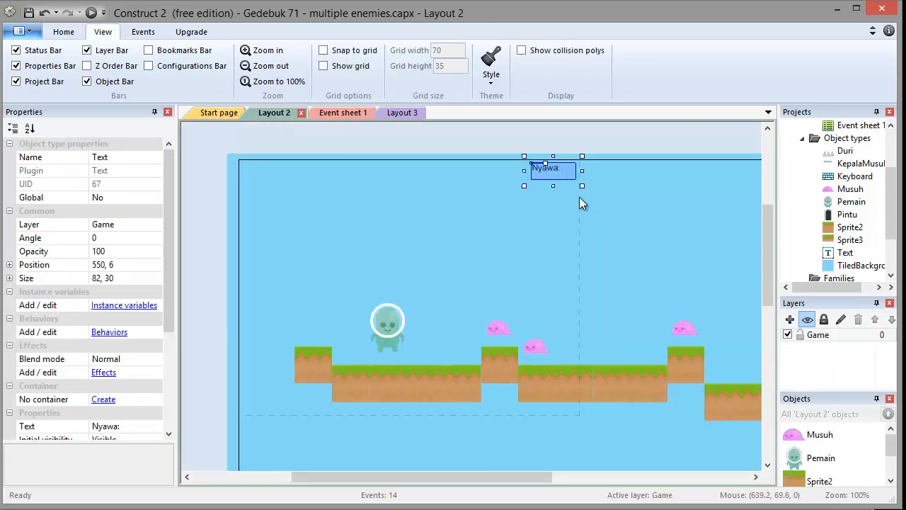
scroll(581, 209, "up", 2)
scroll(582, 221, "down", 2)
left_click(338, 113)
scroll(386, 125, "up", 5)
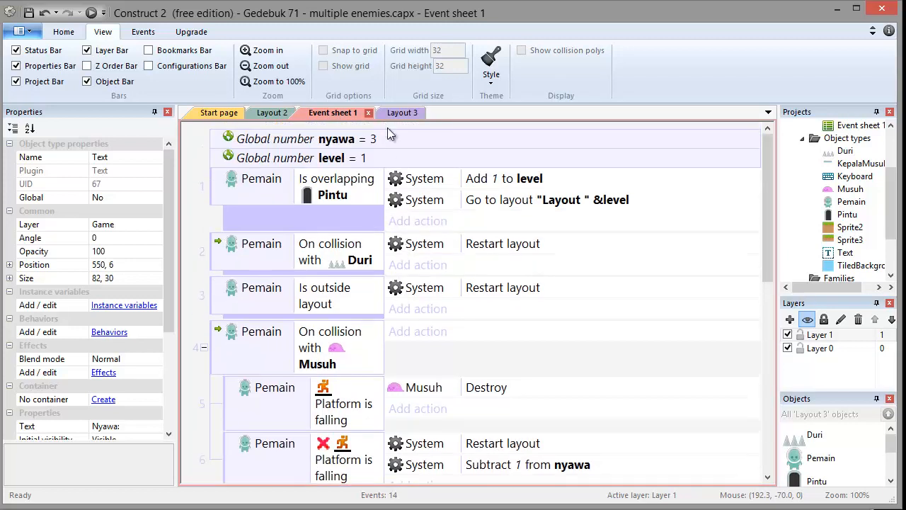
scroll(400, 237, "down", 1)
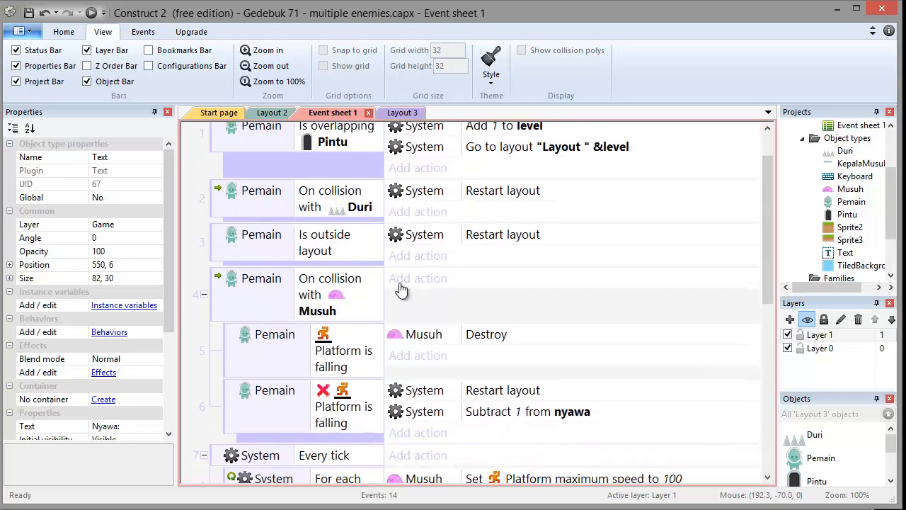
scroll(460, 366, "down", 1)
Add a Text Set text action to event 6 with the expression "Nyawa: " &nyawa.
left_click(540, 361)
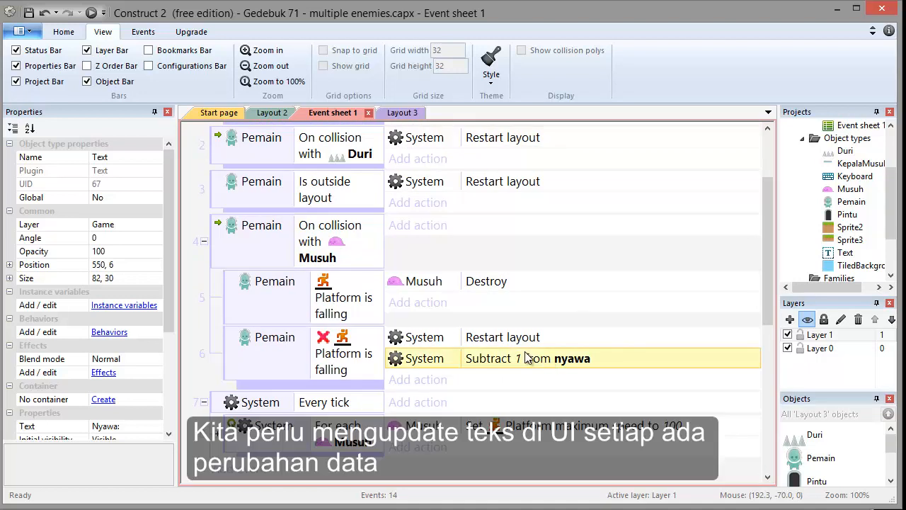
left_click(483, 339)
left_click(527, 359)
scroll(496, 368, "down", 1)
left_click(442, 328)
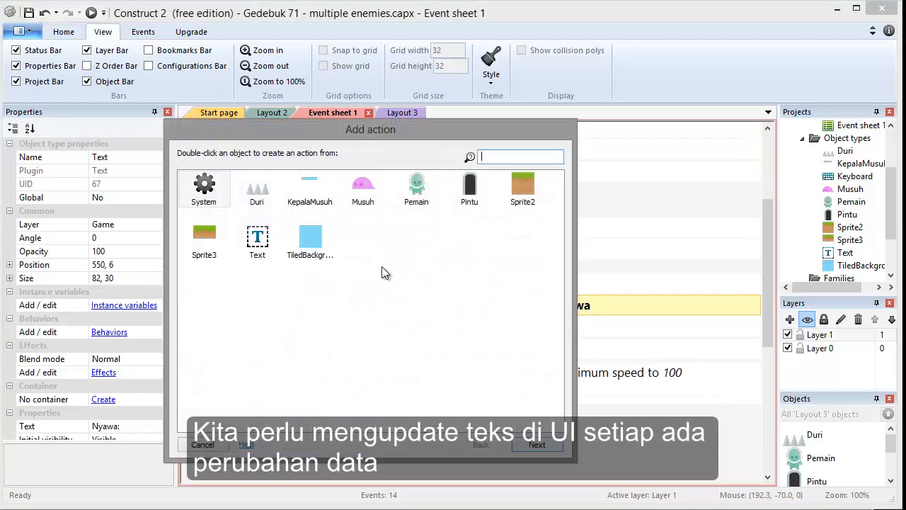
double_click(257, 237)
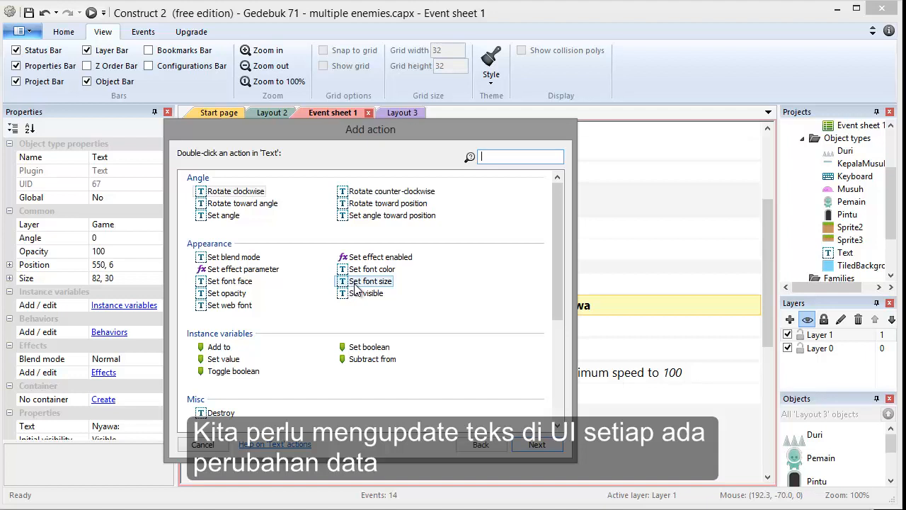
left_click(563, 334)
left_click(361, 357)
double_click(361, 357)
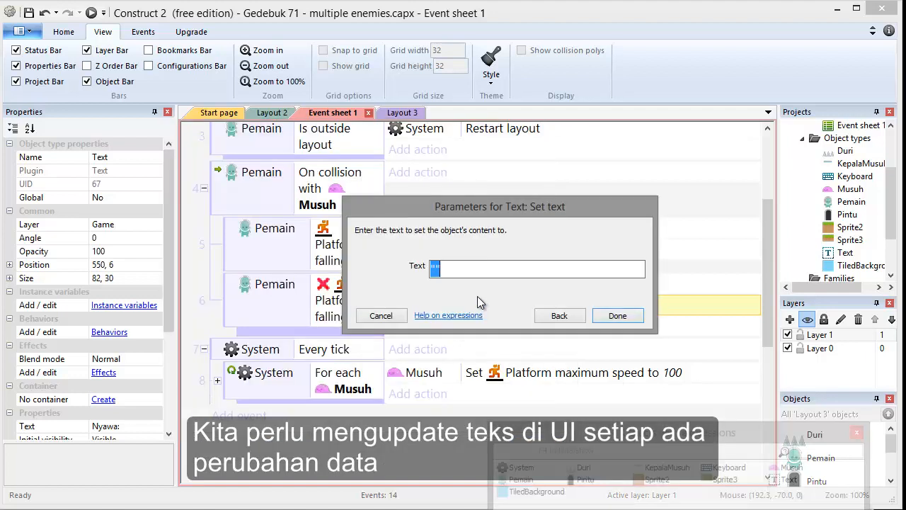
type("Nyawa: \" &")
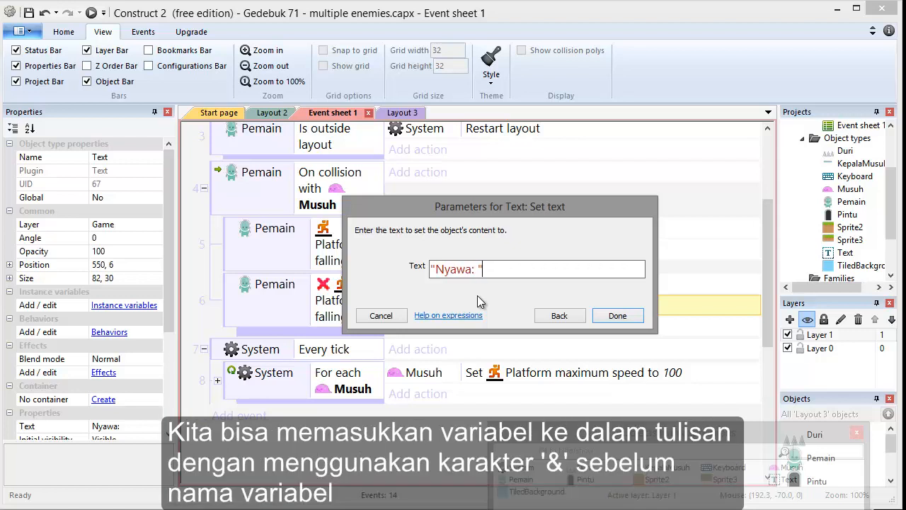
type("nya")
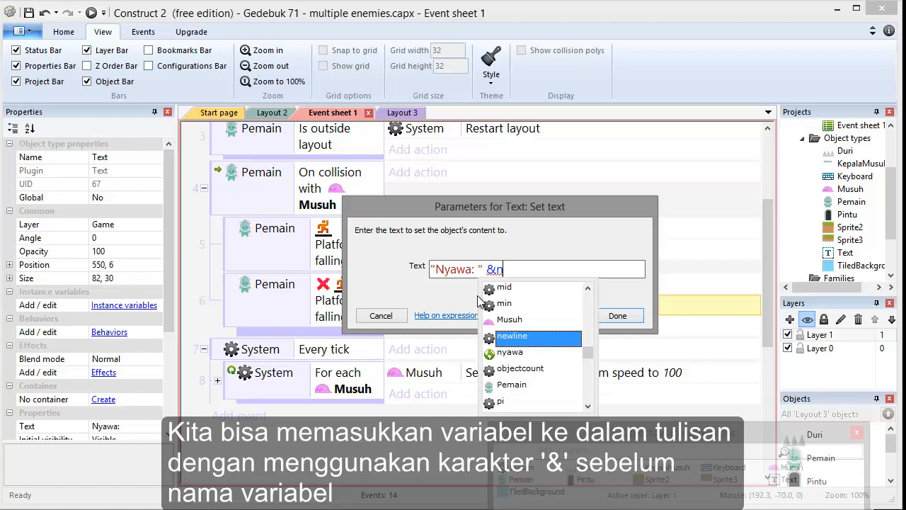
key("Return")
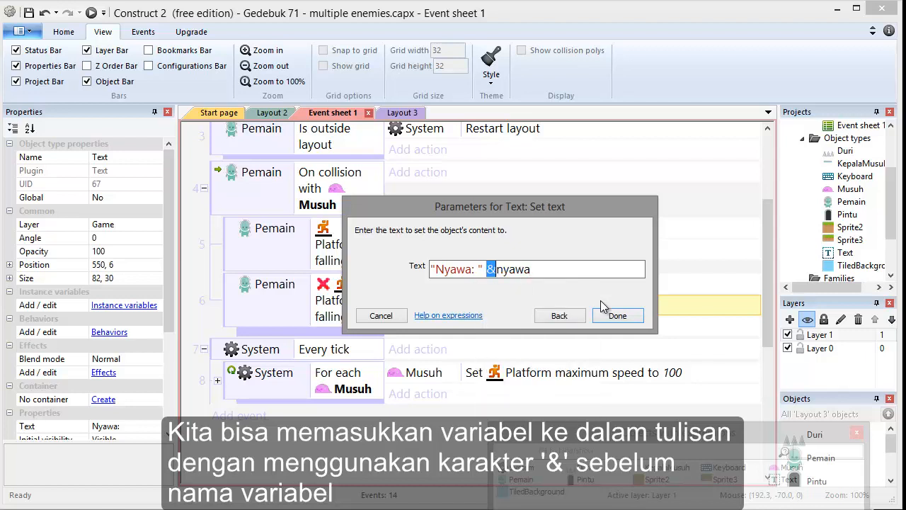
left_click(617, 316)
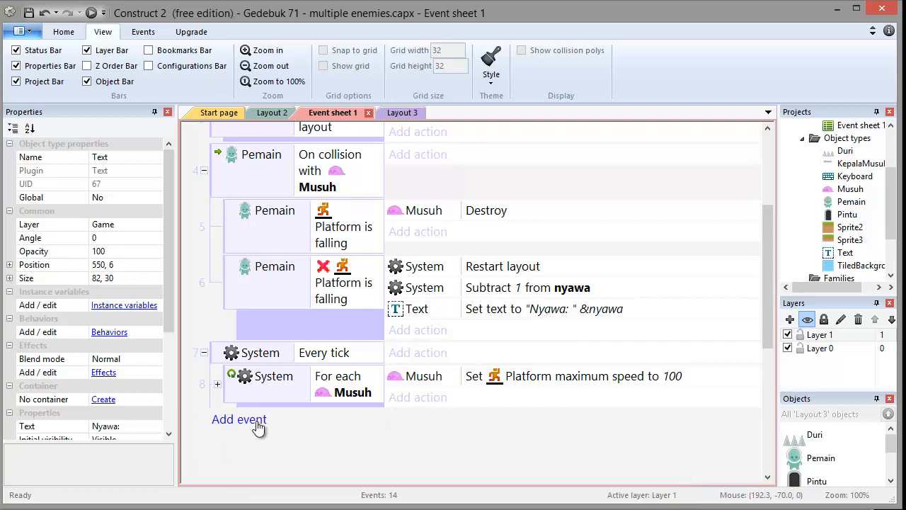
Add an On start of layout system event and copy the Set text action into it.
left_click(256, 423)
double_click(214, 195)
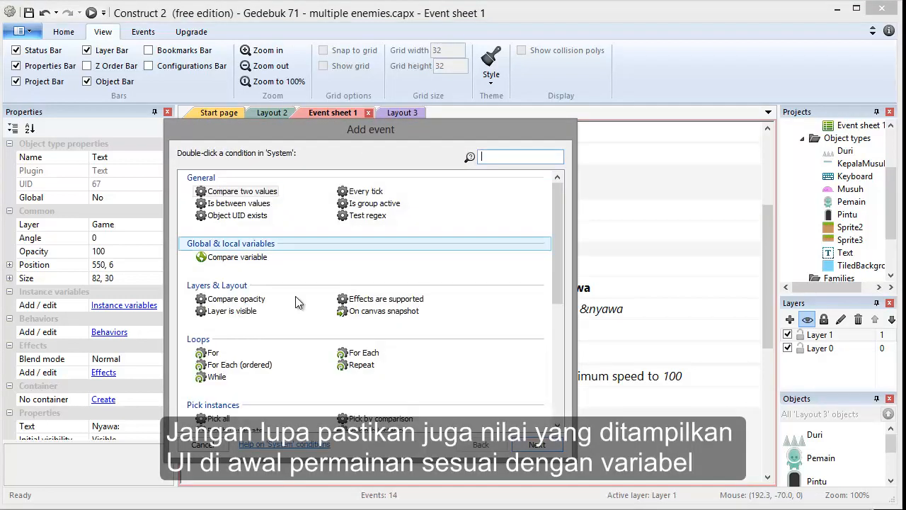
scroll(553, 296, "down", 7)
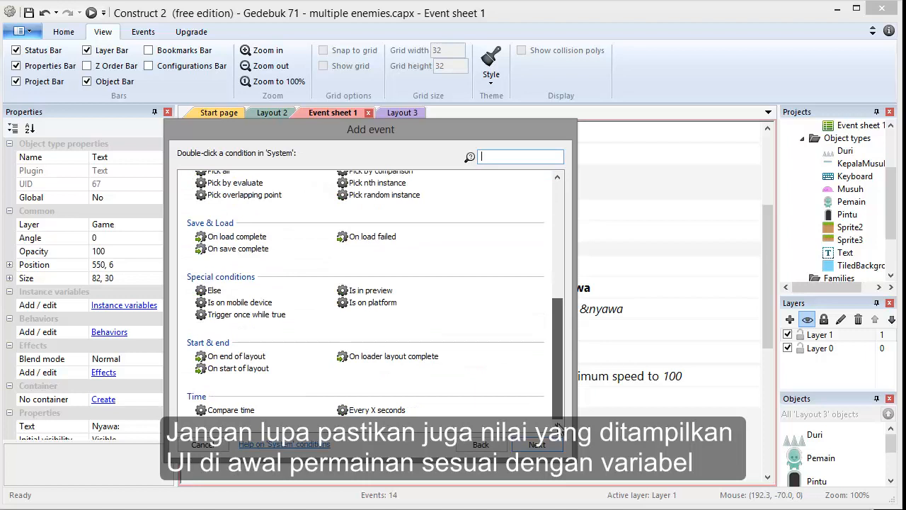
double_click(269, 374)
left_click(479, 313)
left_click_drag(447, 312, 458, 423, "ctrl")
double_click(496, 465)
left_click(510, 435)
scroll(550, 427, "up", 5)
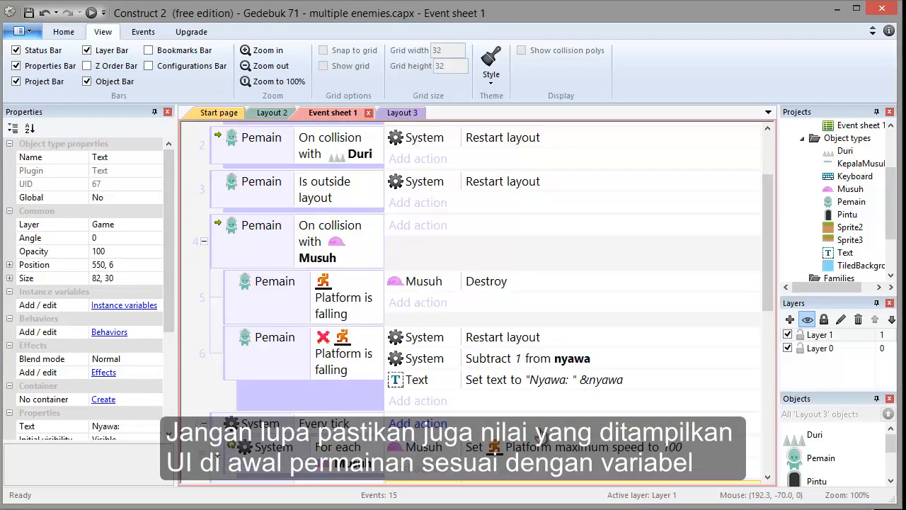
Preview the game and play it to test the lives text.
left_click(91, 13)
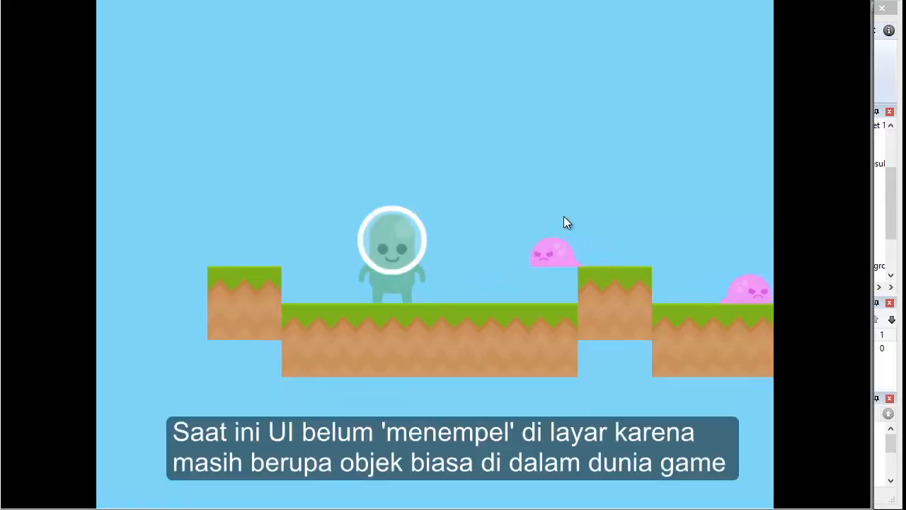
key("Up")
key("Up")
key("Right")
key("Up")
key("Up")
key("Up")
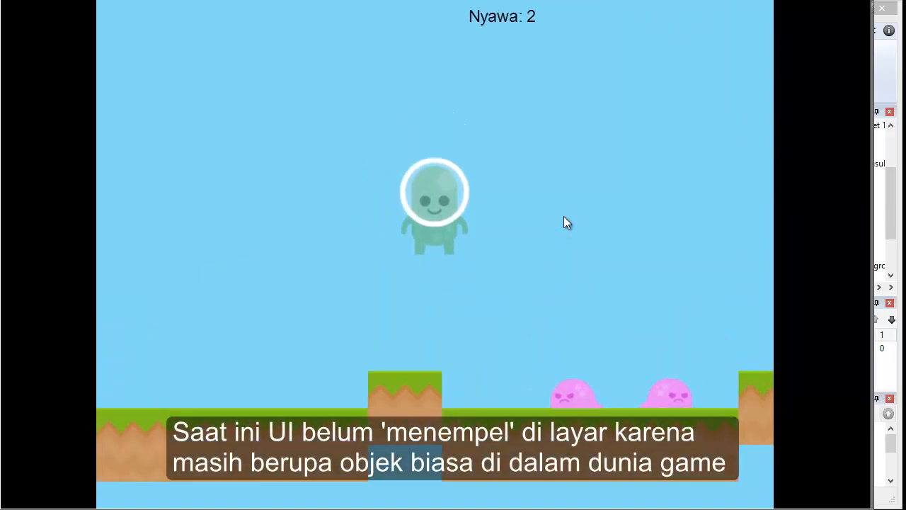
key("Up")
key("Left")
key("Right")
key("Up")
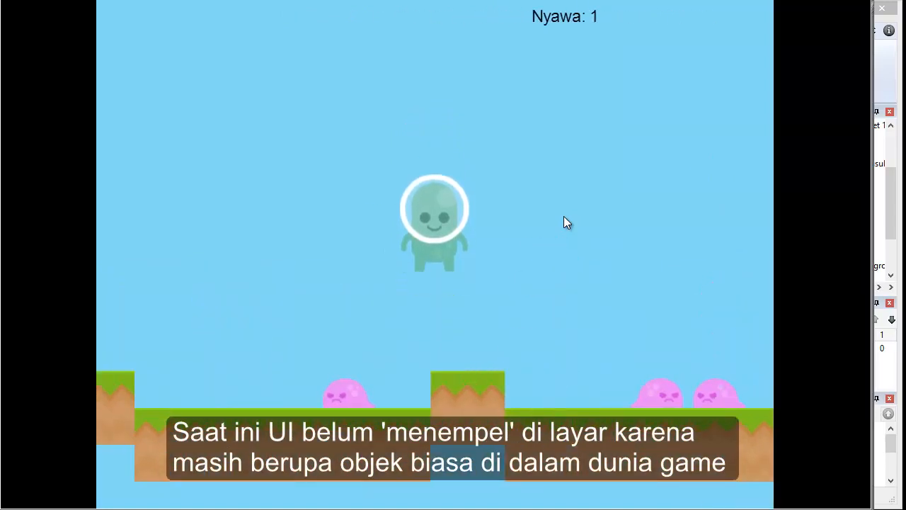
key("Up")
key("Left")
key("Right")
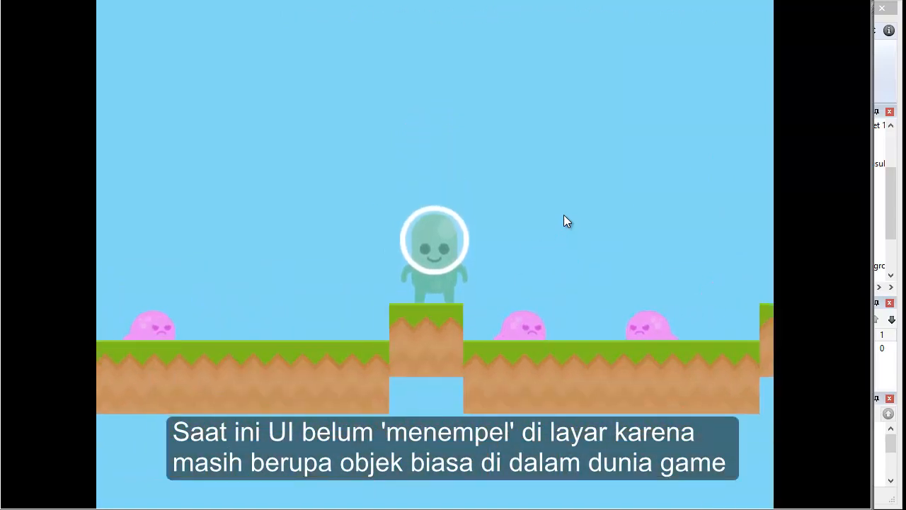
left_click(886, 90)
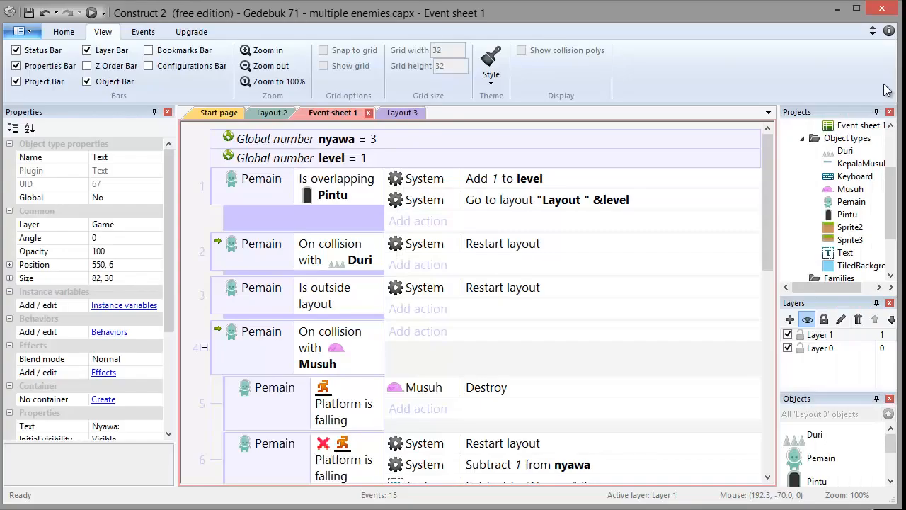
Open Layout 2 and add a new layer at the top of the layer list.
left_click(285, 112)
left_click(564, 144)
left_click(555, 166)
left_click(561, 148)
left_click(553, 167)
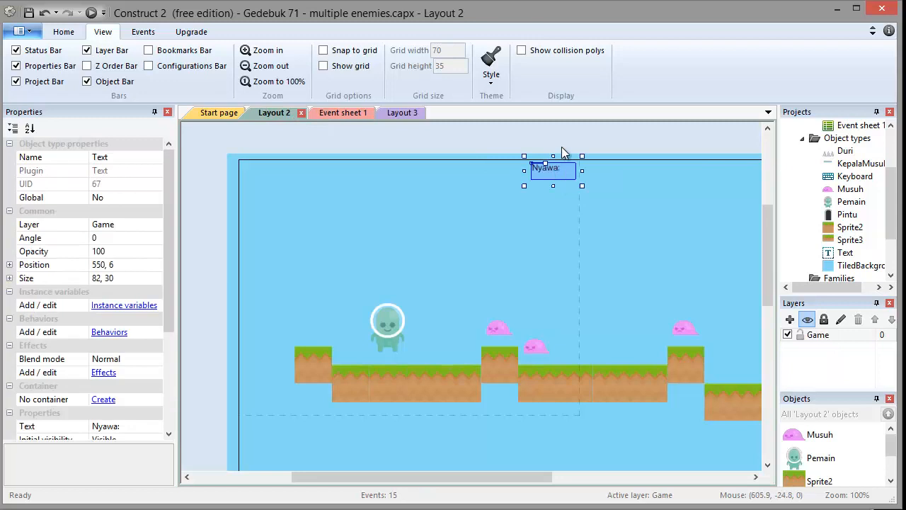
left_click(561, 147)
right_click(838, 374)
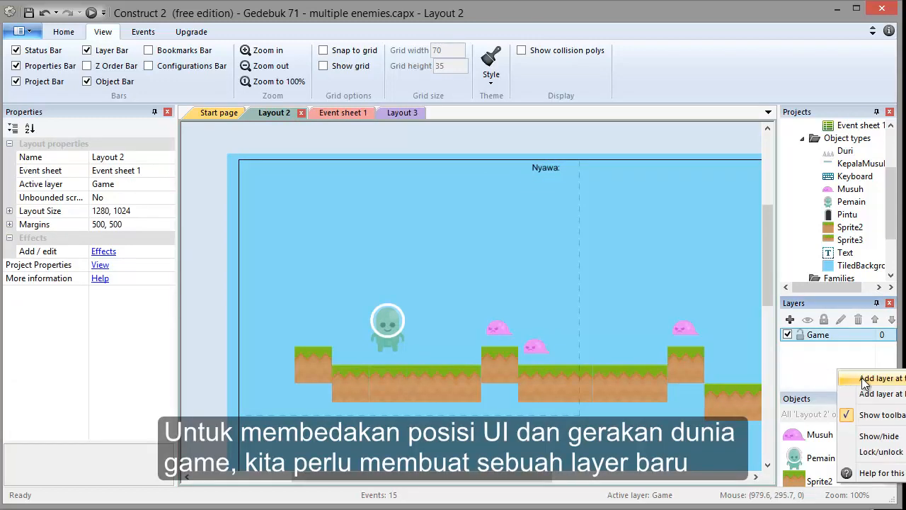
left_click(824, 368)
right_click(824, 368)
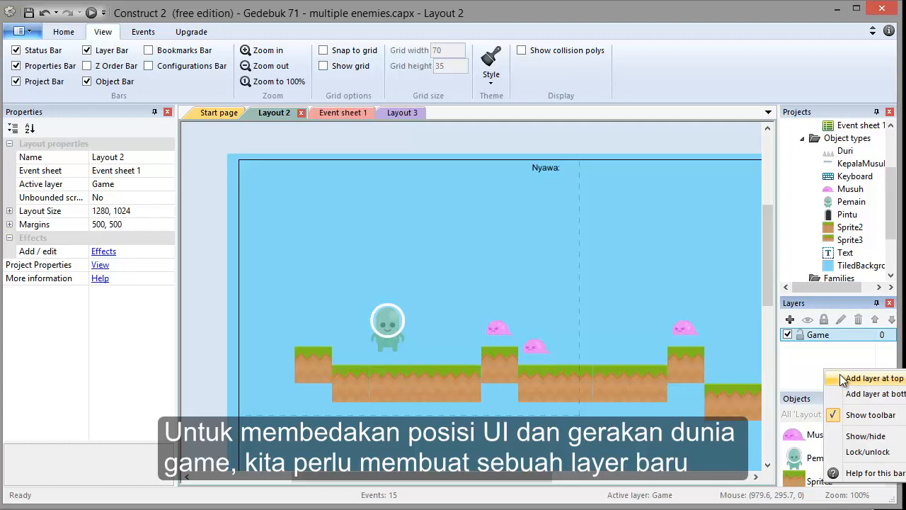
left_click(842, 380)
Rename the new layer to UI.
left_click(833, 338)
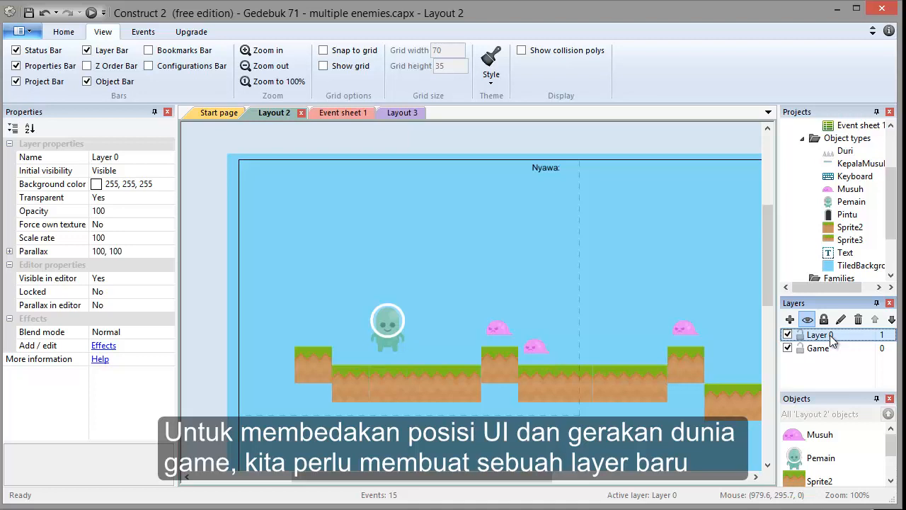
left_click(544, 163)
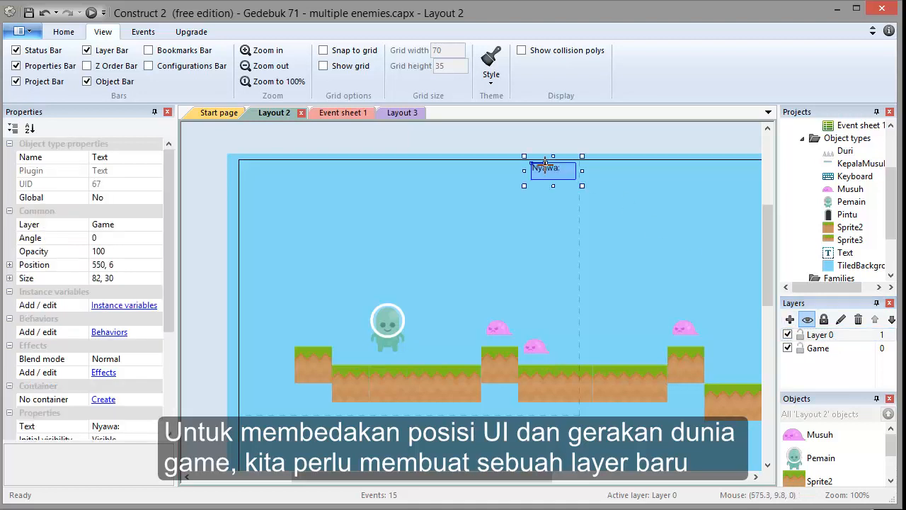
left_click(838, 349)
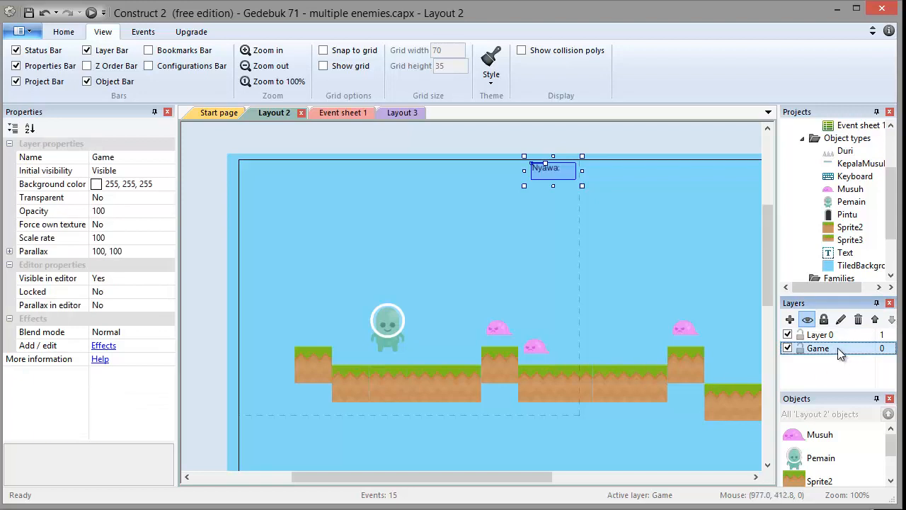
left_click(821, 337)
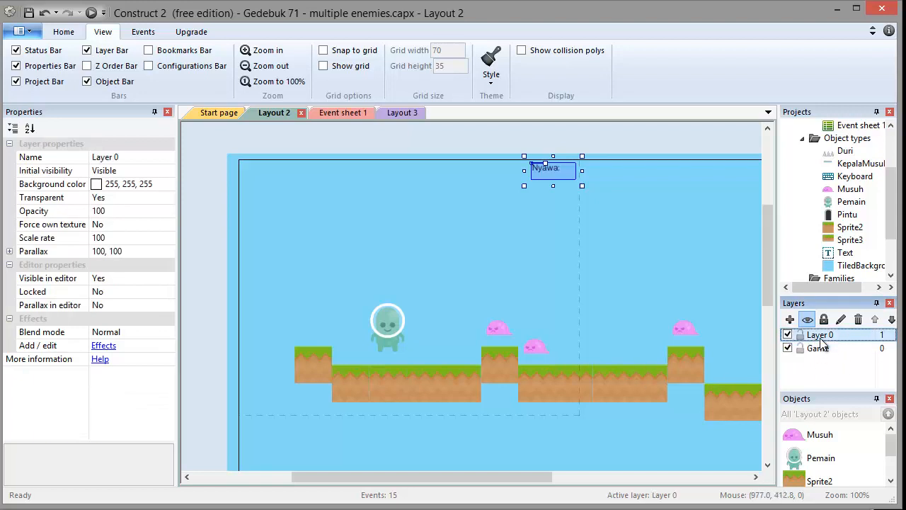
double_click(820, 337)
type("UI")
key("Return")
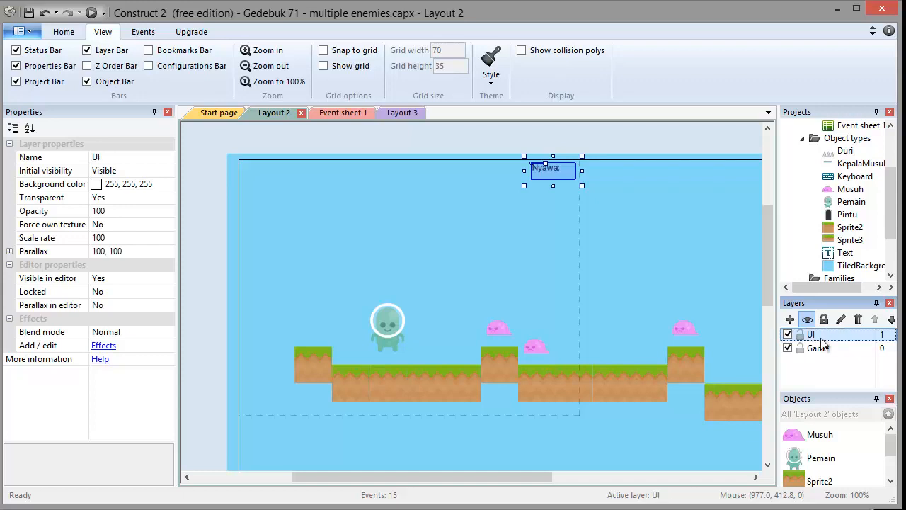
Move the Nyawa lives text object onto the UI layer.
right_click(548, 169)
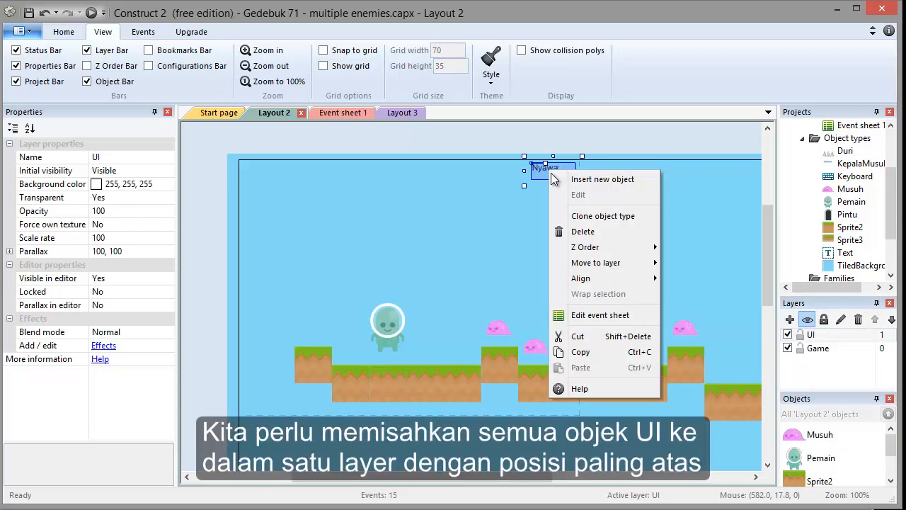
mouse_move(610, 264)
left_click(681, 264)
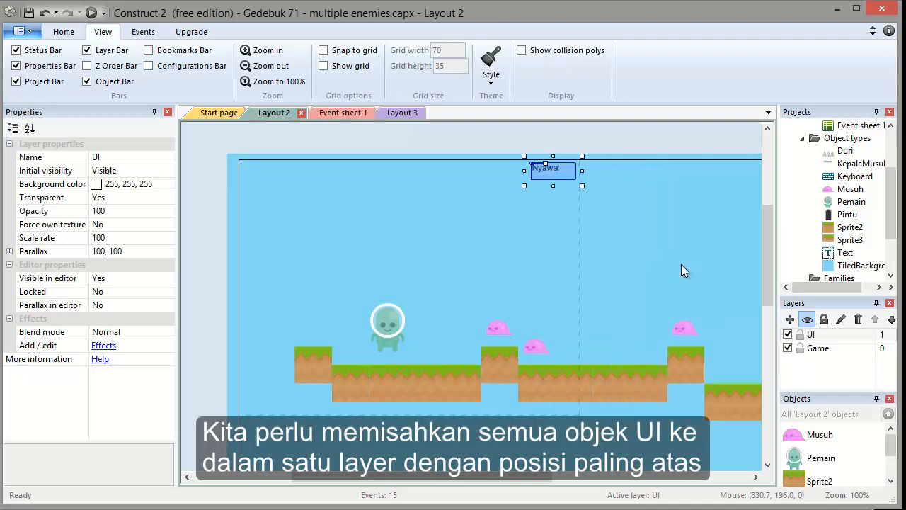
left_click(637, 147)
Set the UI layer's parallax to 0, 0 so it stays fixed on screen.
left_click(809, 337)
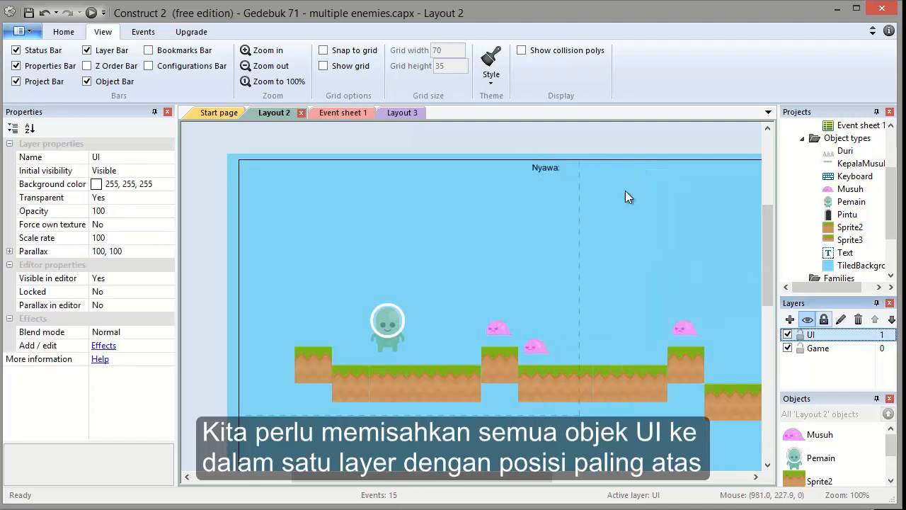
left_click(595, 146)
left_click(812, 334)
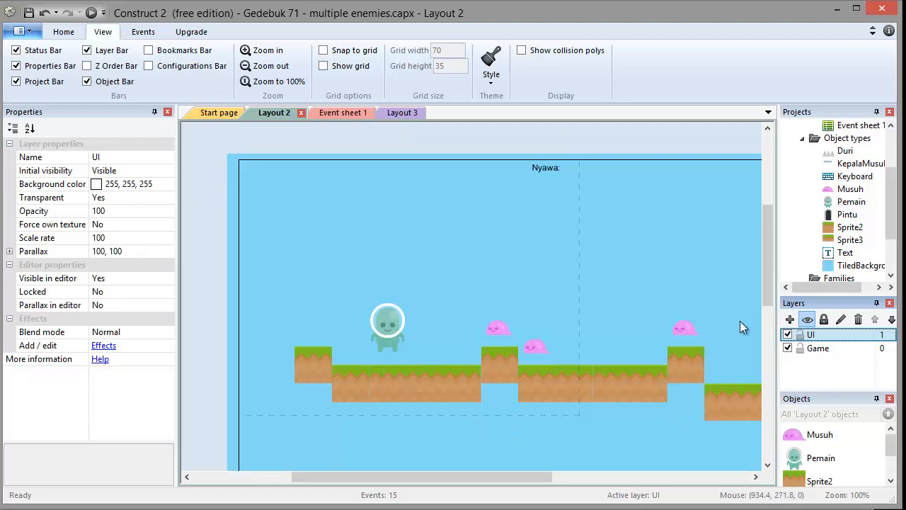
left_click(133, 251)
type("0")
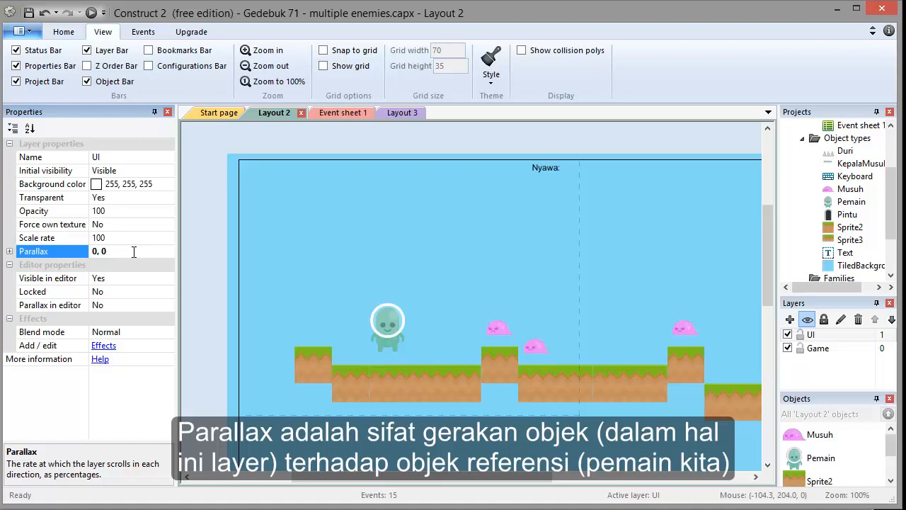
left_click(58, 253)
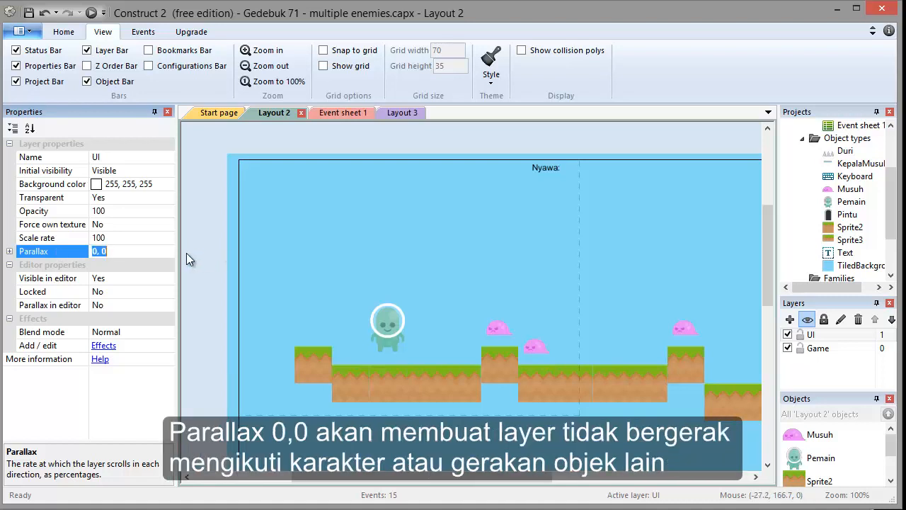
Preview the game and play it to check that the lives text stays fixed while scrolling.
left_click(514, 145)
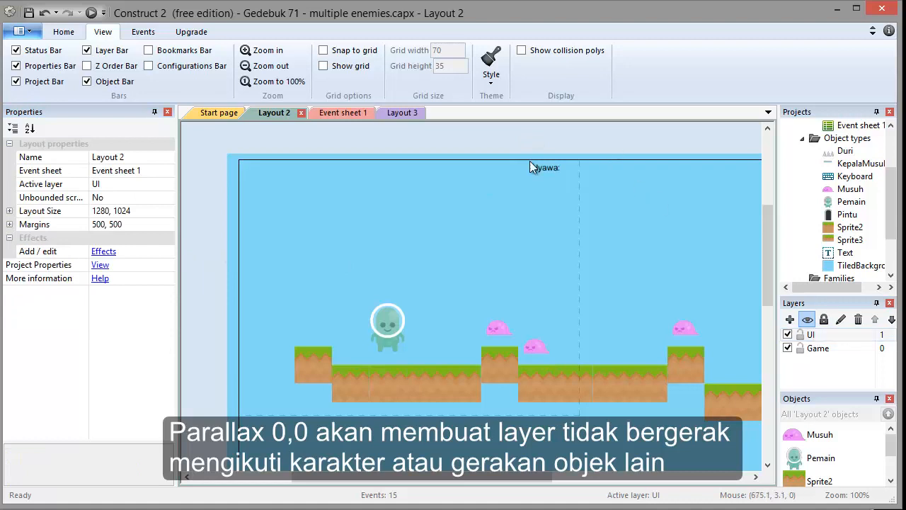
left_click(91, 12)
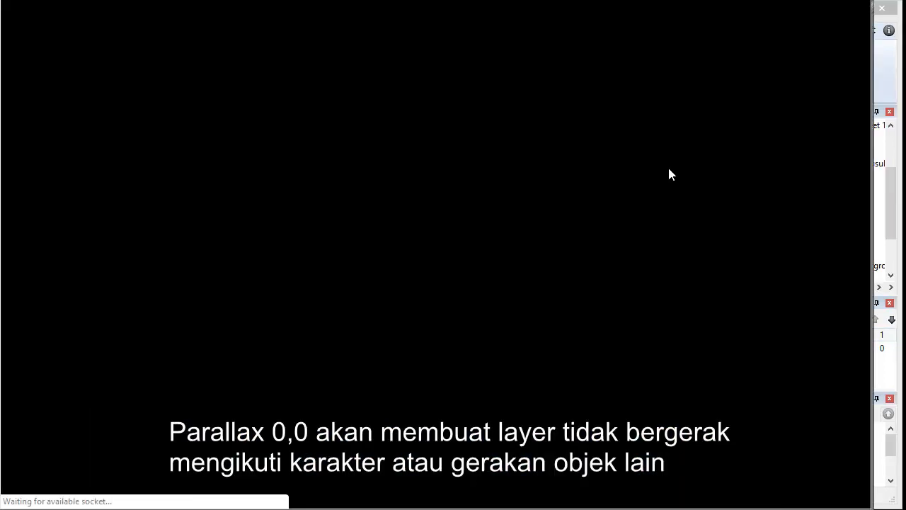
key("Up")
key("Right")
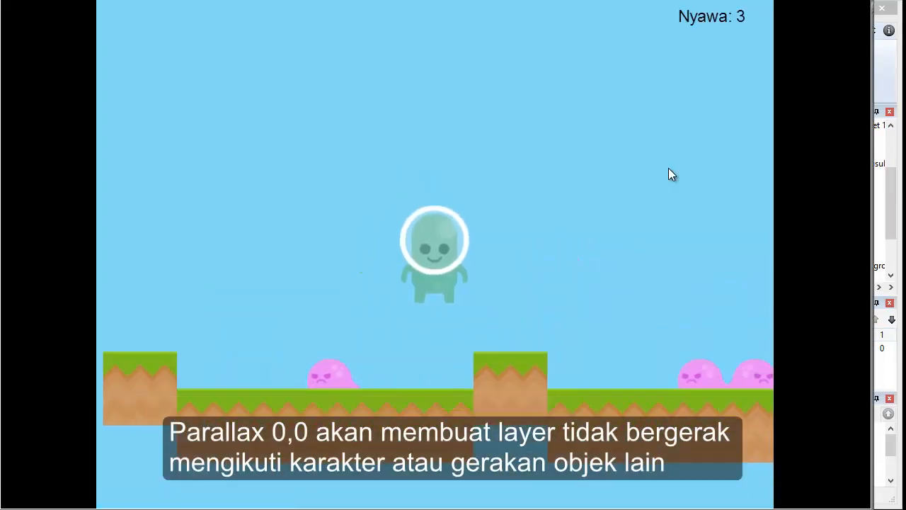
key("Up")
key("Right")
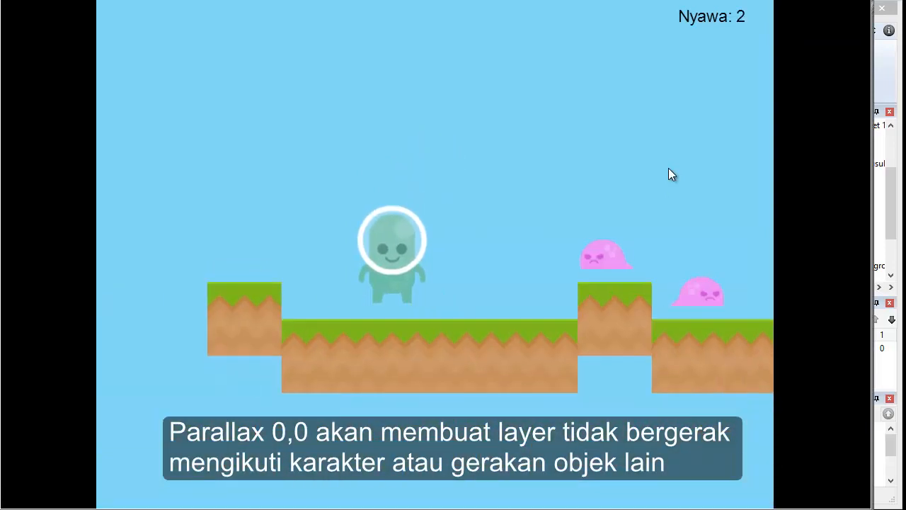
key("Left")
key("Up")
key("Right")
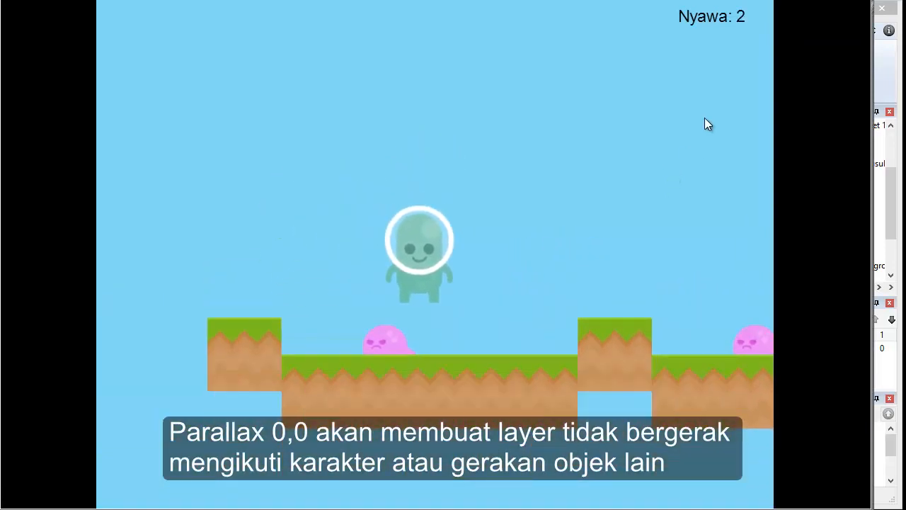
key("Right")
key("Up")
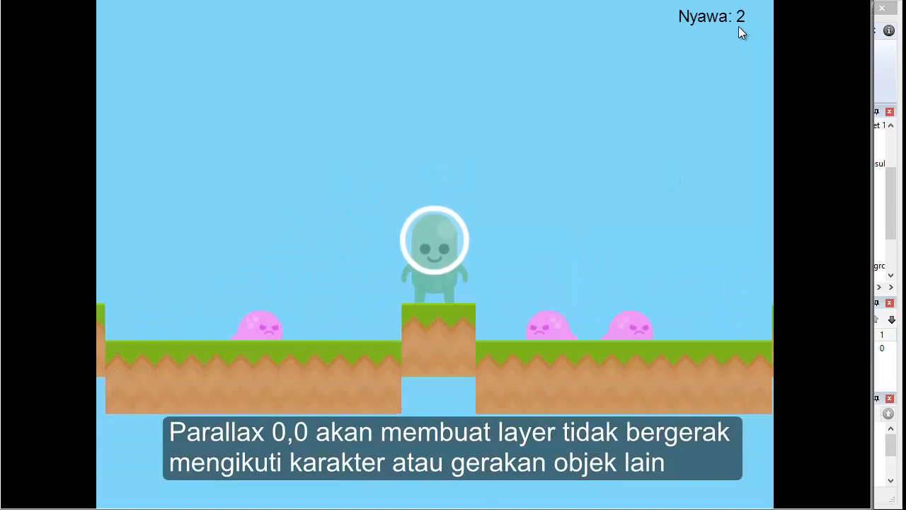
key("Left")
key("Left")
key("Right")
key("Up")
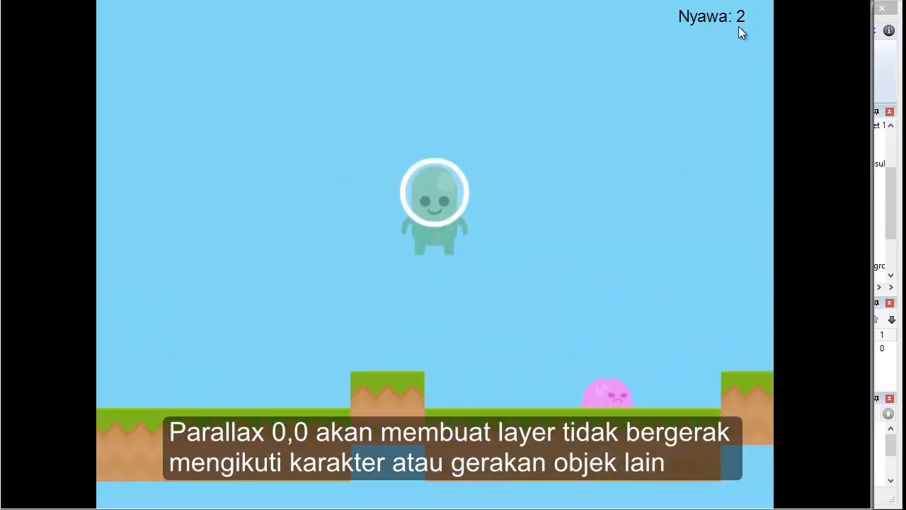
key("Right")
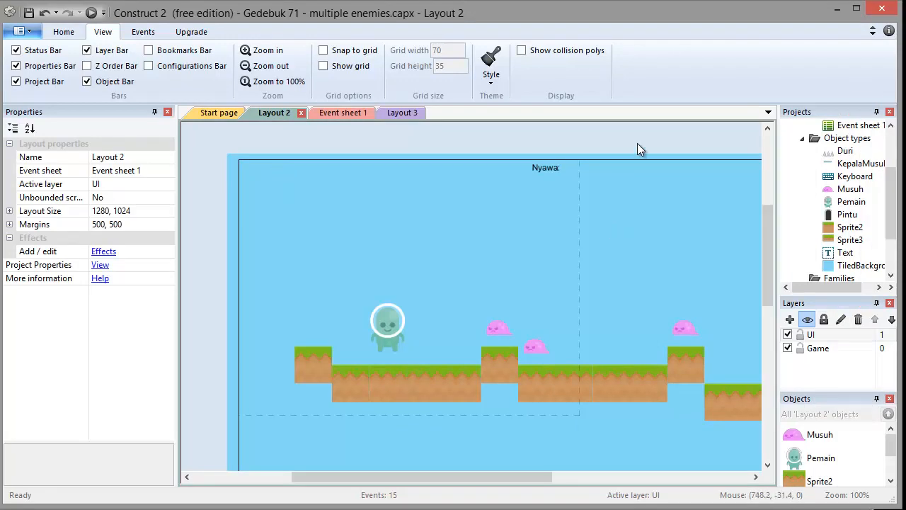
Insert a new Sprite object on the UI layer and load ui-sample.png as its image.
right_click(404, 209)
left_click(419, 216)
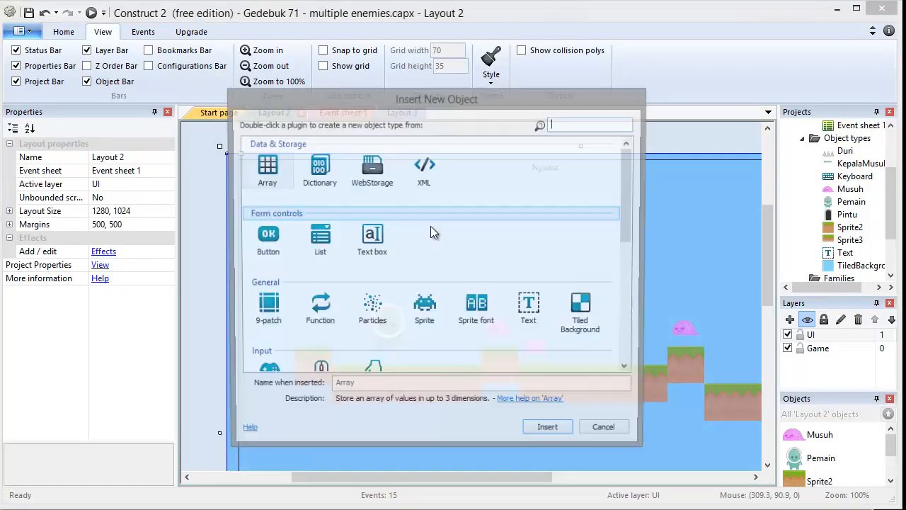
double_click(425, 314)
left_click(363, 200)
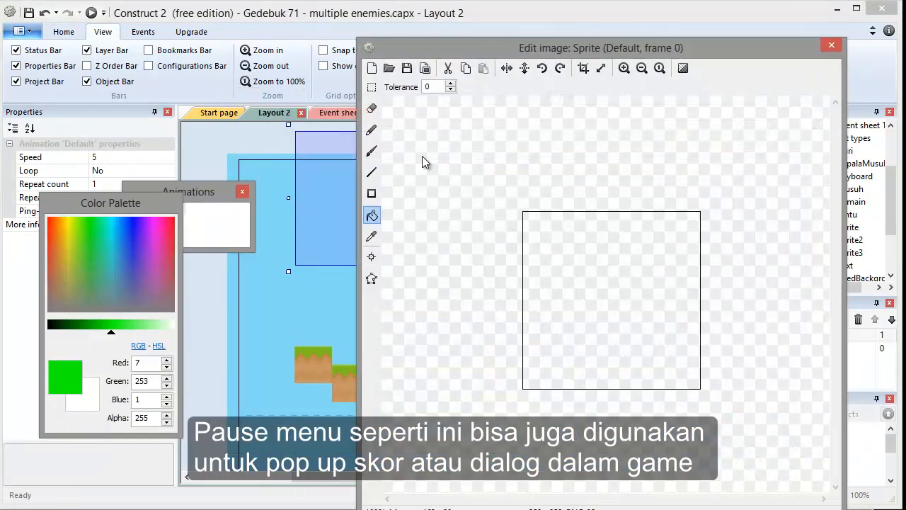
left_click(389, 68)
left_click(532, 221)
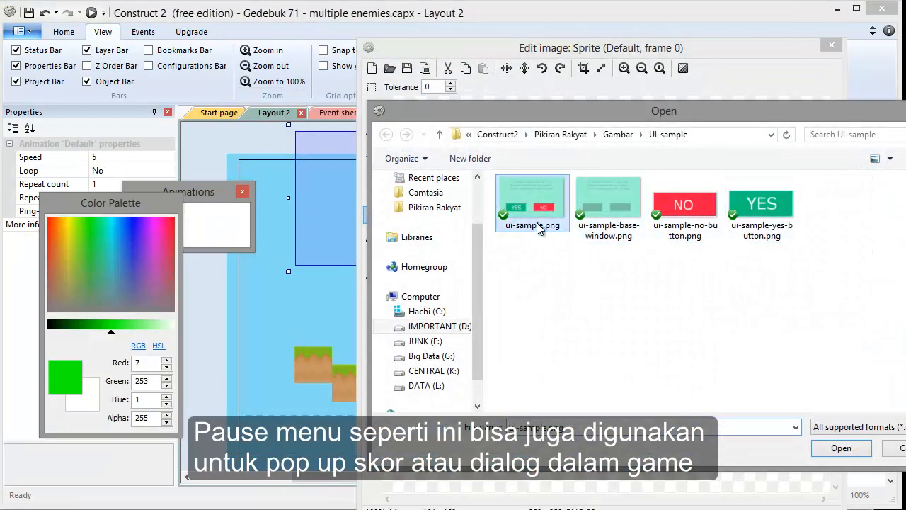
left_click(839, 447)
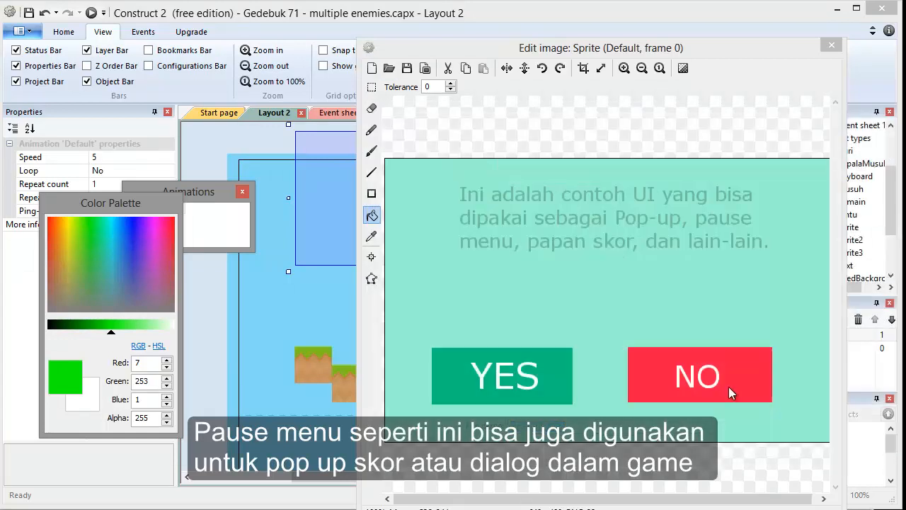
left_click(832, 47)
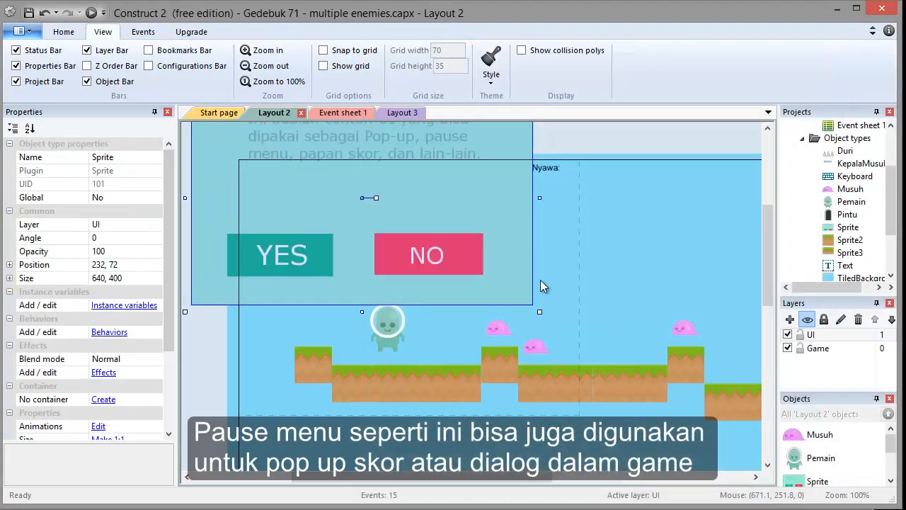
Resize the popup sprite to about 282 x 176 and move it over the player near the top centre.
left_click_drag(541, 303, 461, 299)
left_click_drag(421, 279, 467, 308)
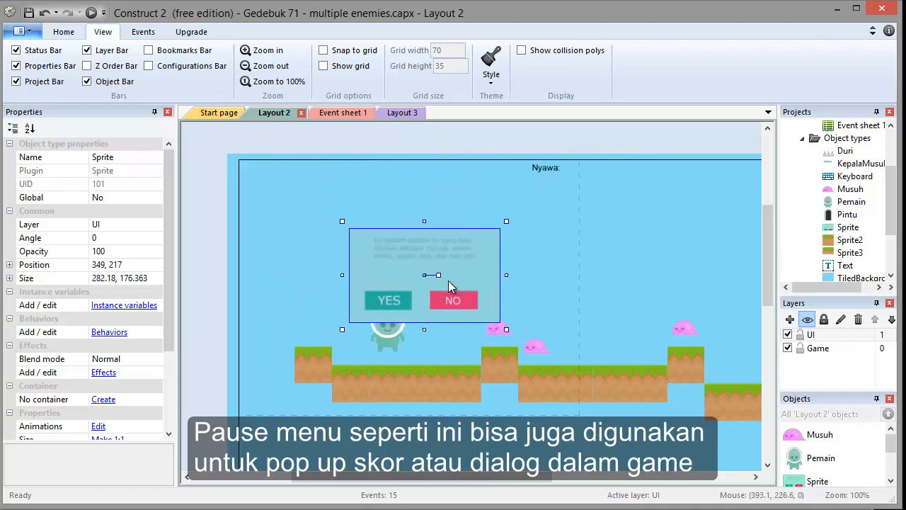
left_click(432, 169)
left_click(429, 247)
left_click_drag(429, 247, 420, 232)
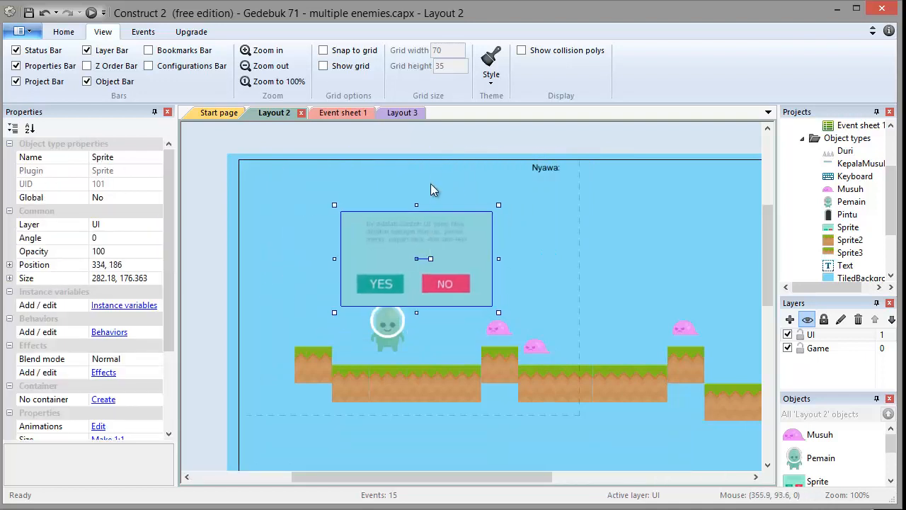
left_click(435, 150)
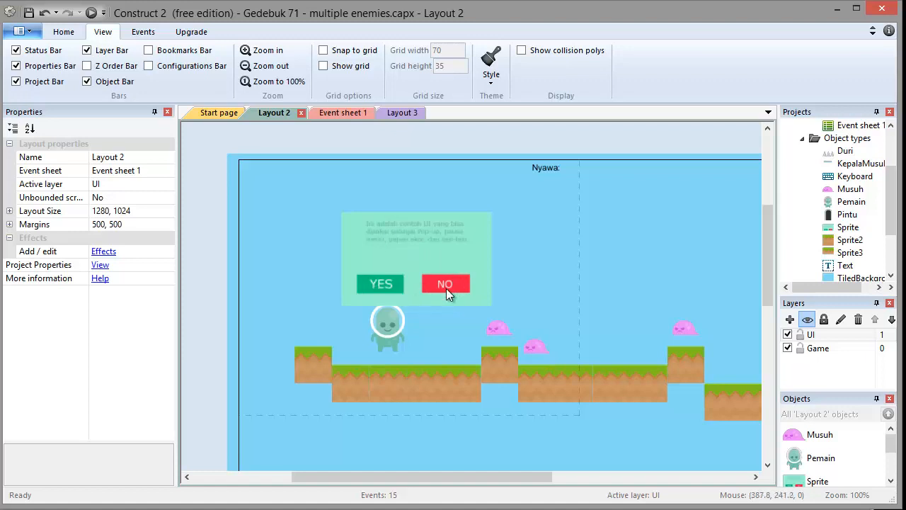
Nudge the popup sprite down to position 334, 197.
mouse_move(450, 271)
left_mouse_down()
mouse_move(430, 266)
mouse_move(431, 276)
mouse_move(464, 271)
left_mouse_up()
key("Right")
key("Right")
key("Right")
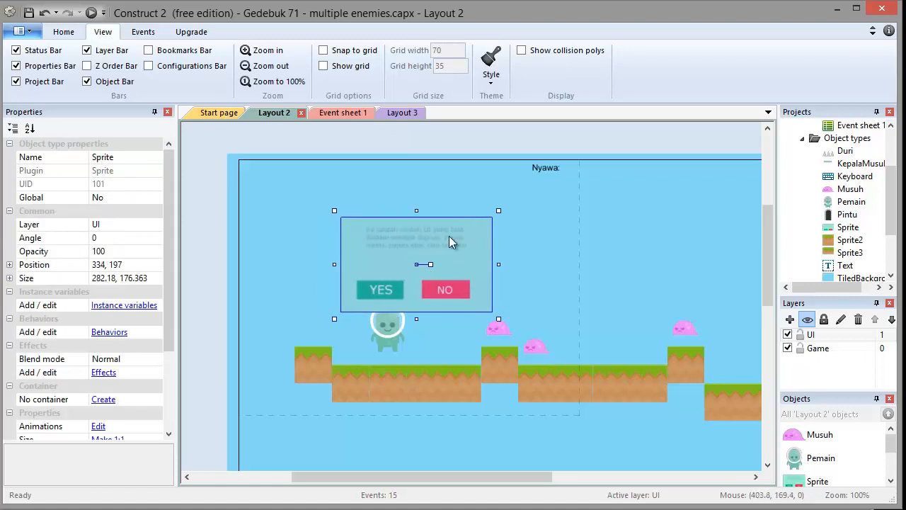
left_click(452, 169)
left_click(448, 146)
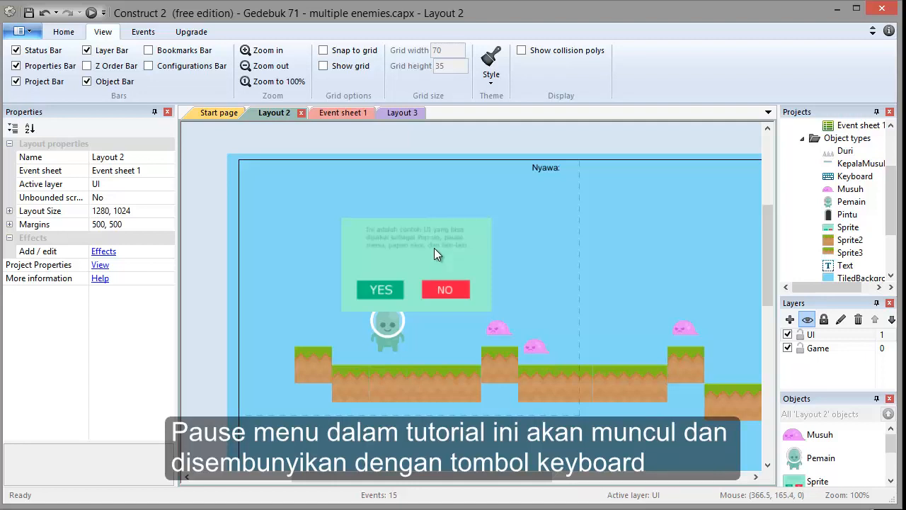
Open the event sheet and add a Keyboard event triggered when Space is pressed.
left_click(352, 113)
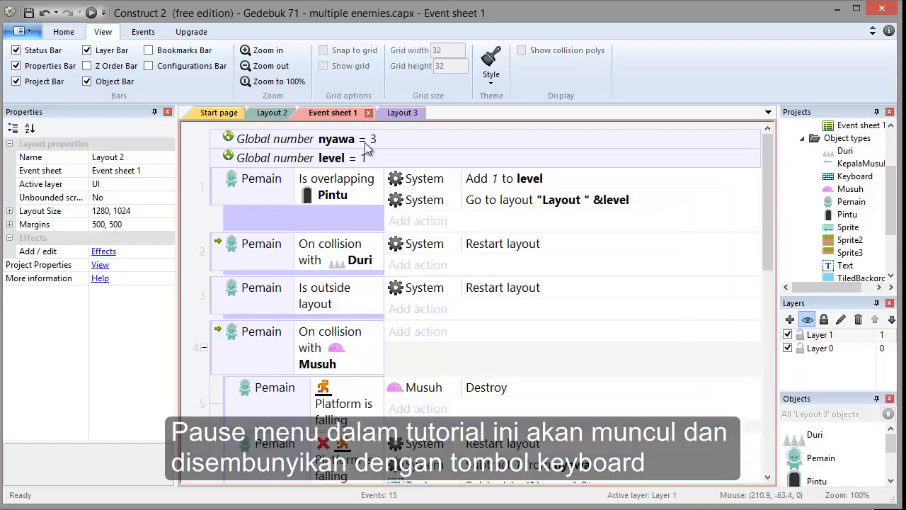
scroll(364, 340, "down", 3)
scroll(362, 350, "down", 5)
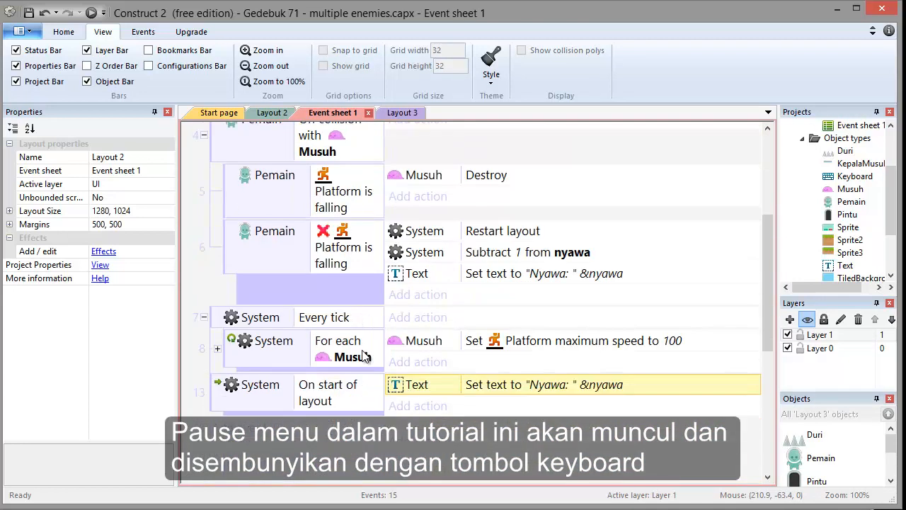
left_click(258, 377)
left_click(363, 189)
double_click(380, 203)
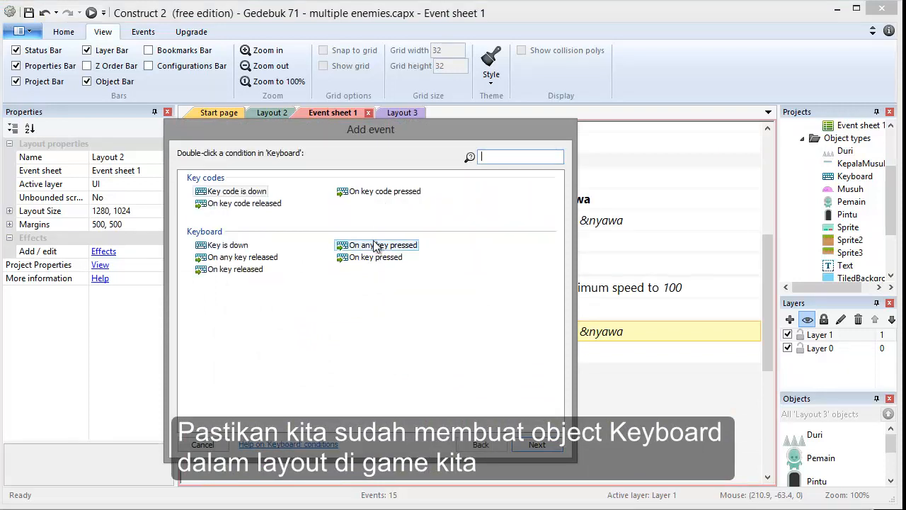
double_click(377, 259)
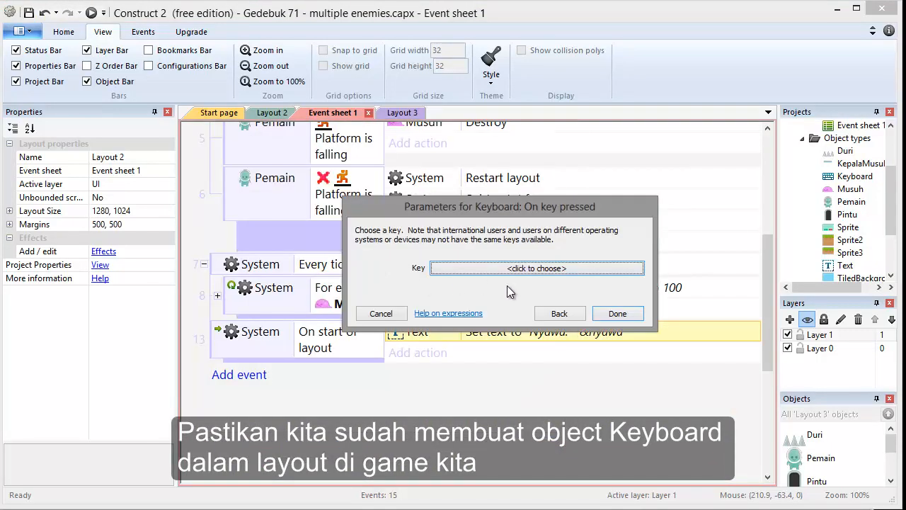
left_click(539, 269)
key("space")
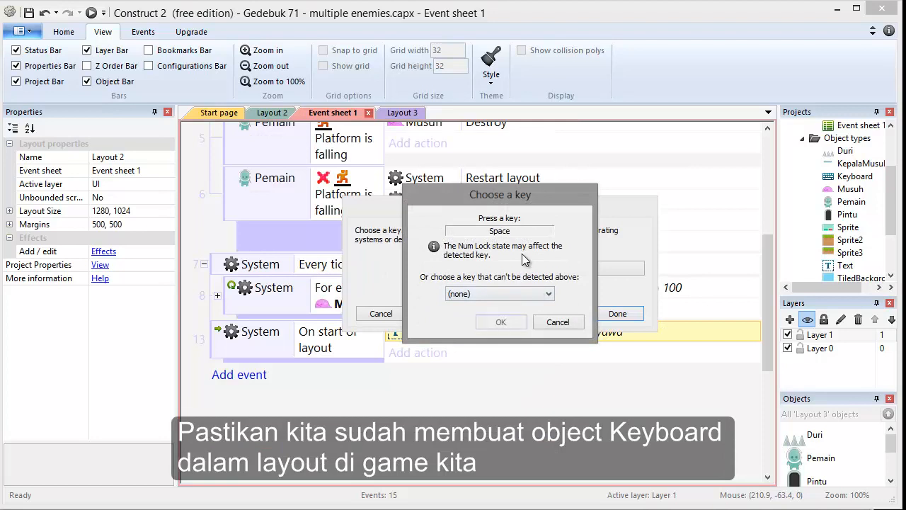
left_click(499, 322)
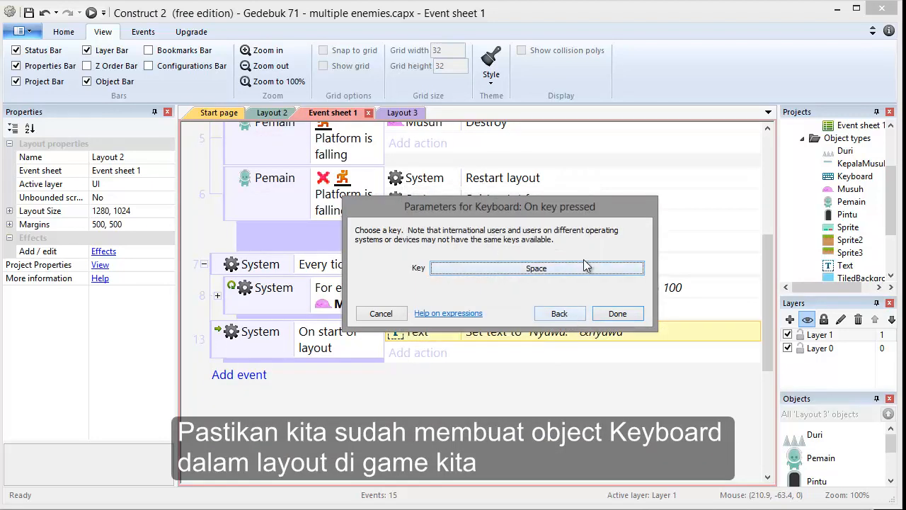
left_click(617, 313)
Add a Set Visible action for the popup sprite to the Space pressed event.
left_click(453, 374)
double_click(523, 197)
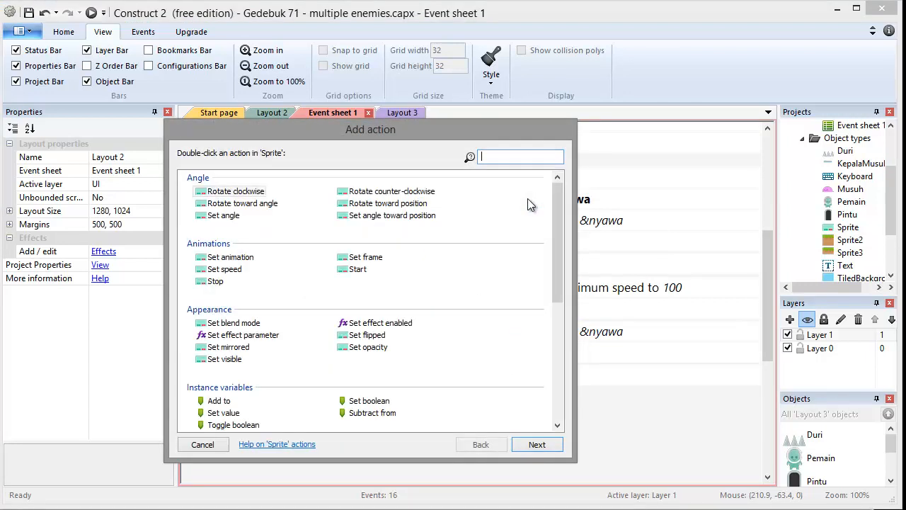
double_click(238, 360)
left_click(617, 312)
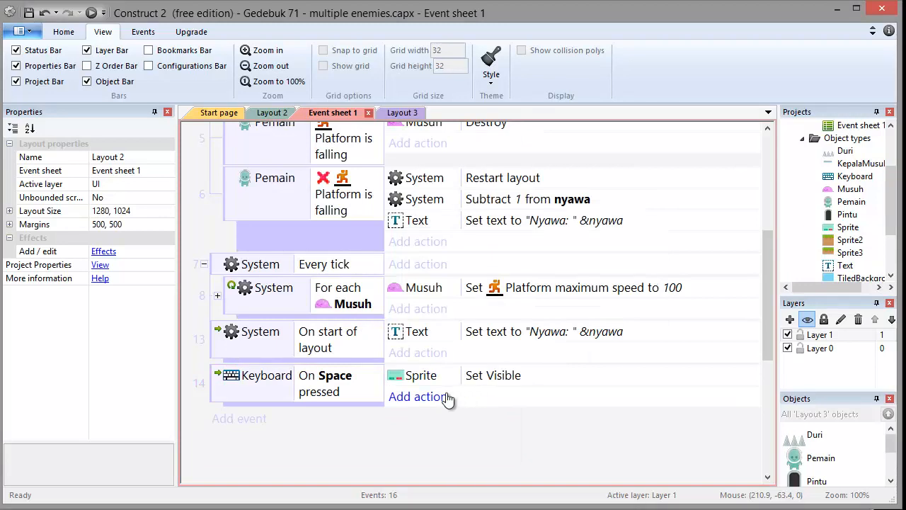
Add a System Set time scale action with time scale 0 to the Space pressed event.
left_click(465, 398)
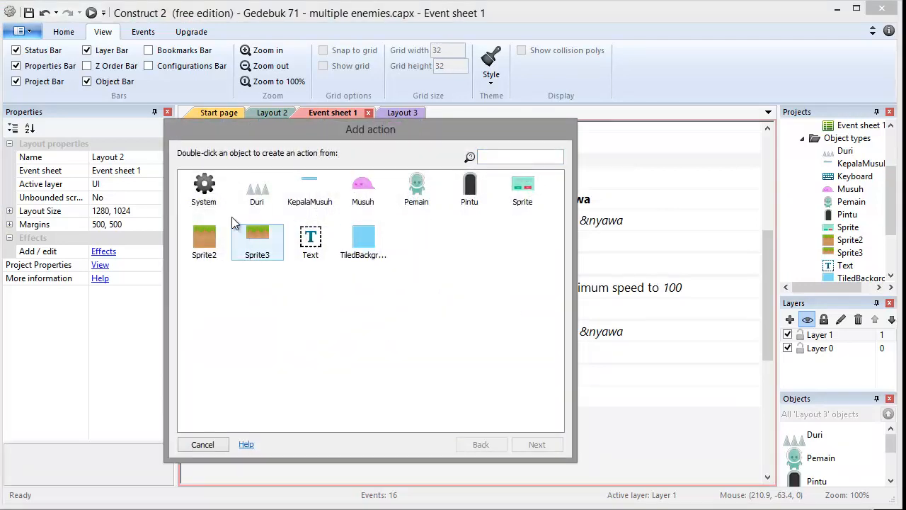
double_click(210, 191)
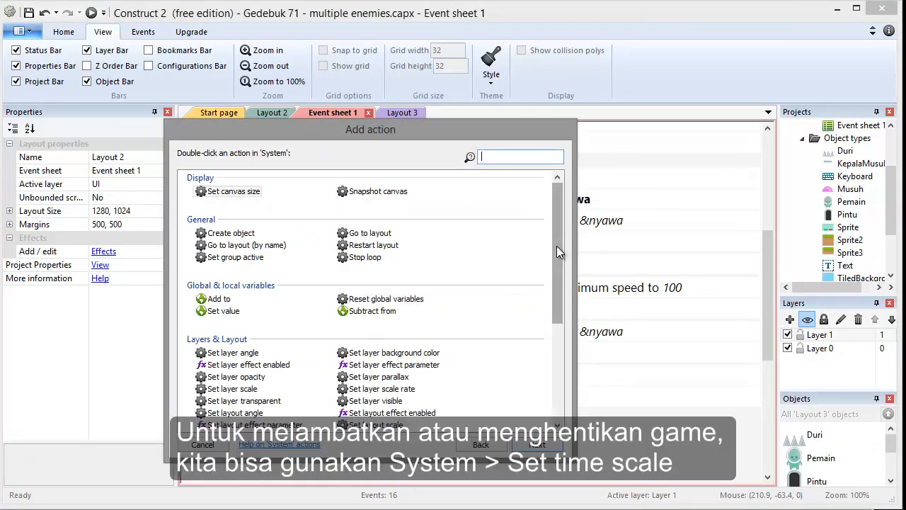
left_click_drag(557, 246, 566, 352)
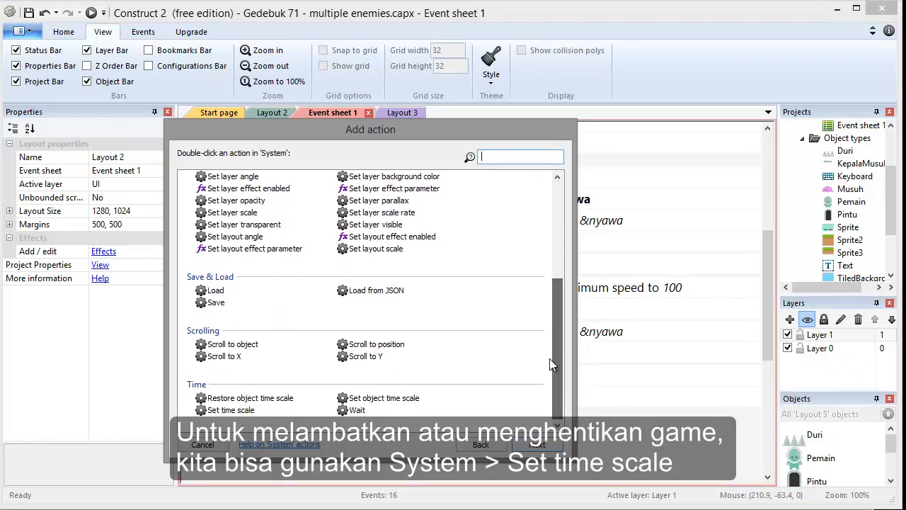
left_click(234, 411)
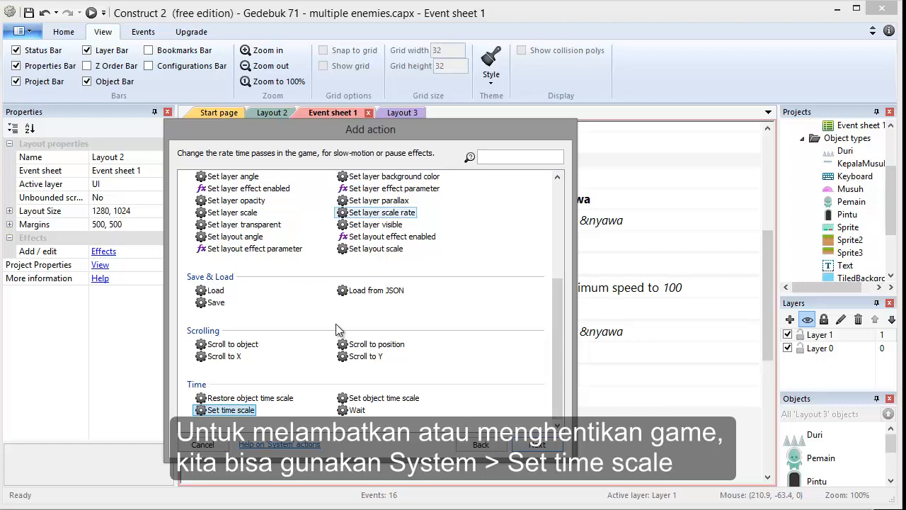
double_click(252, 410)
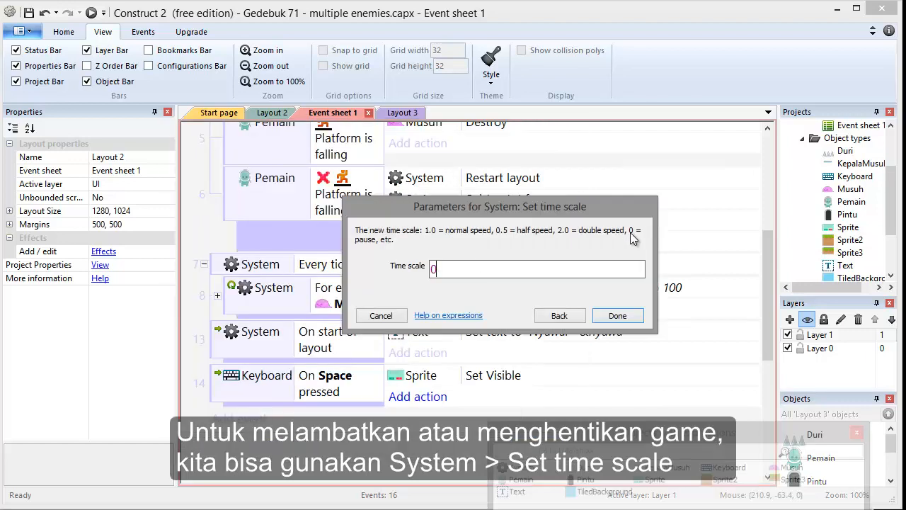
left_click(625, 319)
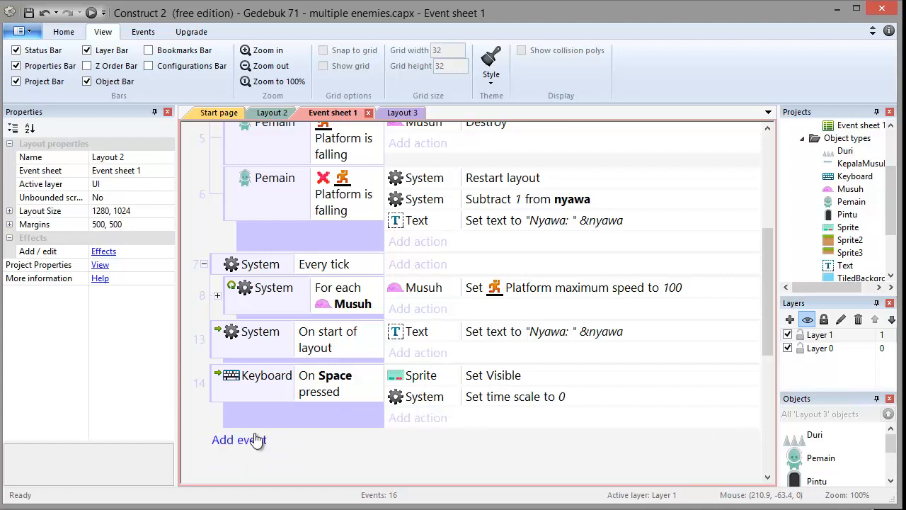
Add a new Keyboard event triggered when Escape is pressed.
left_click(249, 438)
double_click(365, 204)
double_click(374, 258)
left_click(582, 272)
left_click(538, 293)
left_click(486, 325)
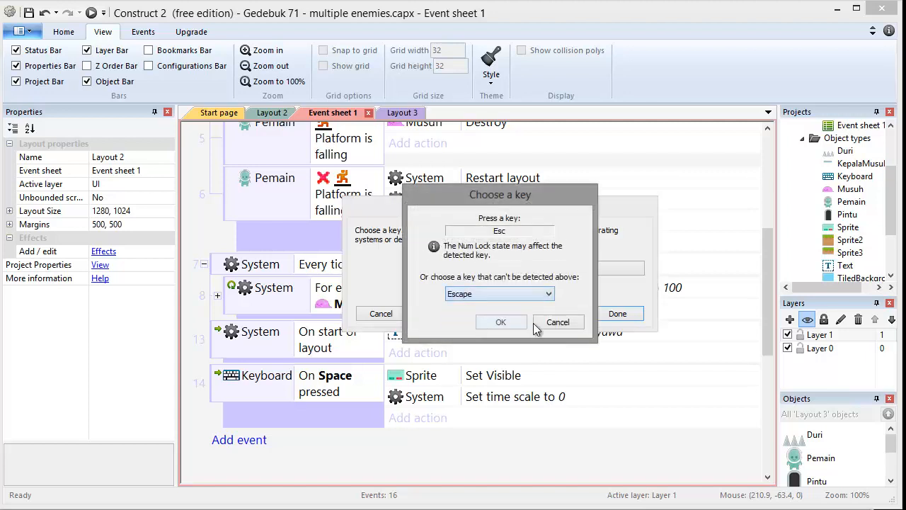
left_click(504, 322)
left_click(608, 314)
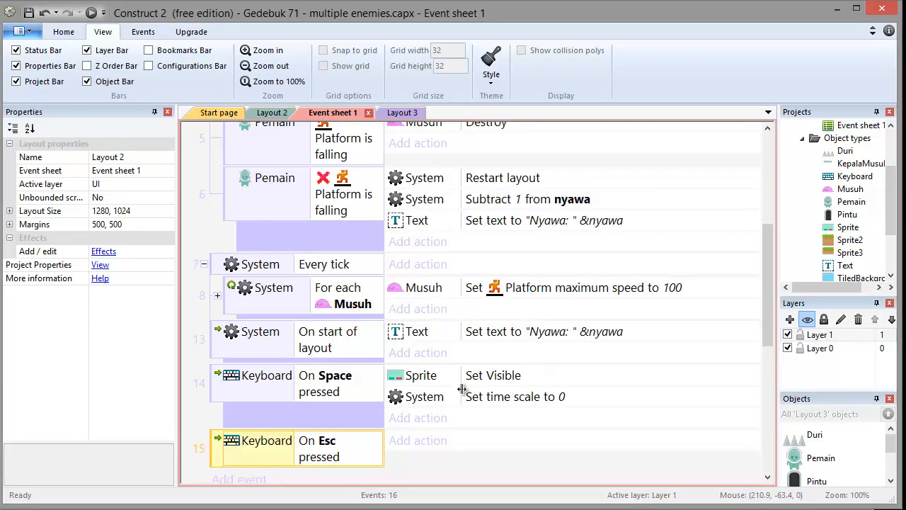
Add an action to the Esc pressed event that sets the popup sprite Invisible.
left_click(428, 440)
double_click(515, 204)
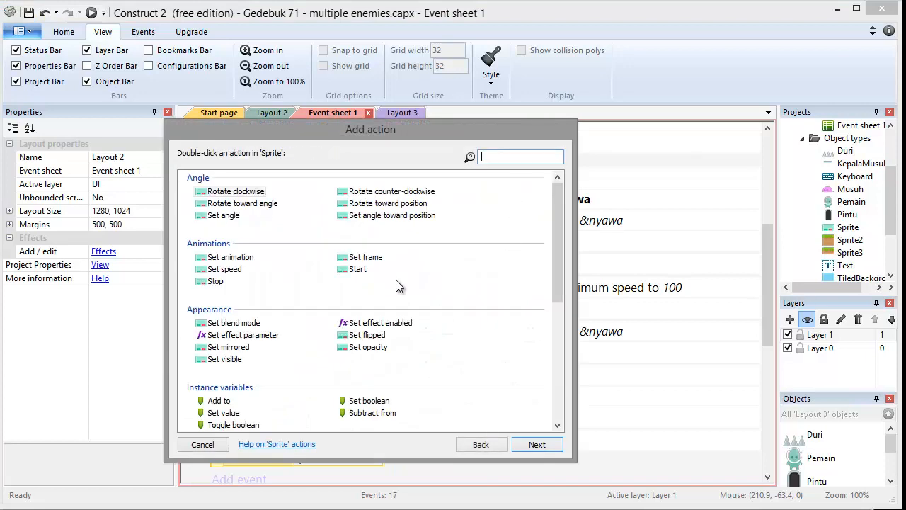
double_click(237, 361)
left_click(433, 269)
left_click(534, 285)
left_click(617, 312)
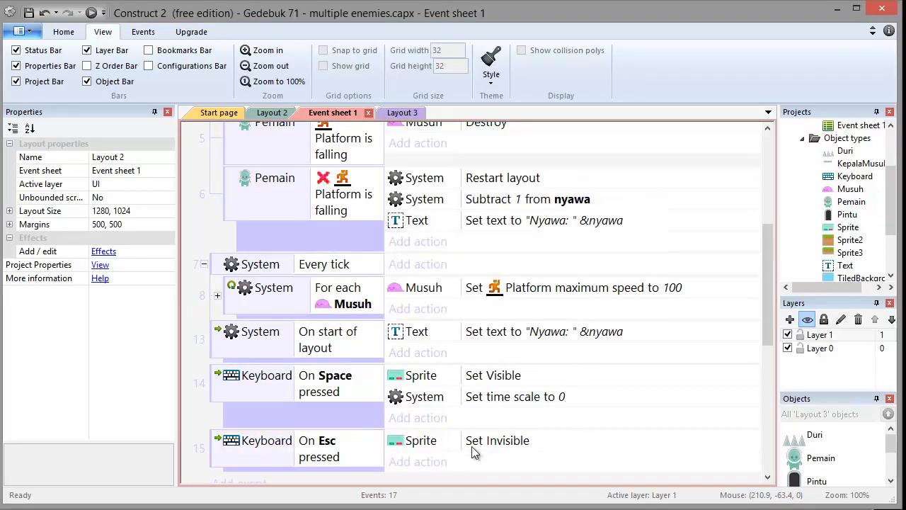
Add a System Set time scale action with time scale 1.0 to the Esc pressed event.
scroll(464, 449, "down", 2)
left_click(417, 410)
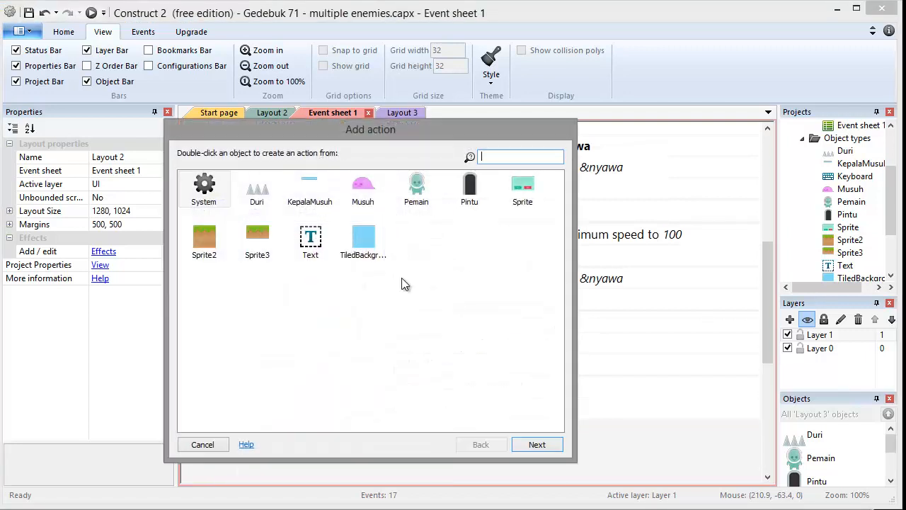
double_click(212, 198)
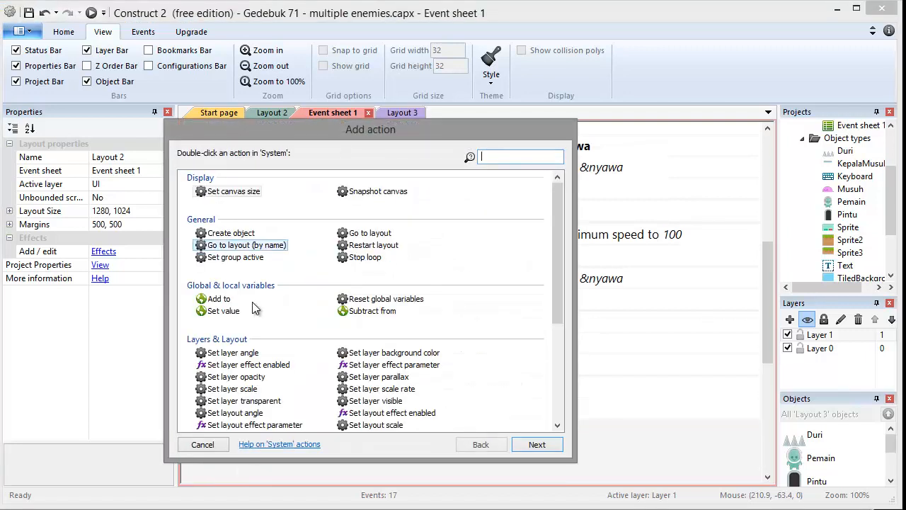
left_click(560, 354)
double_click(241, 412)
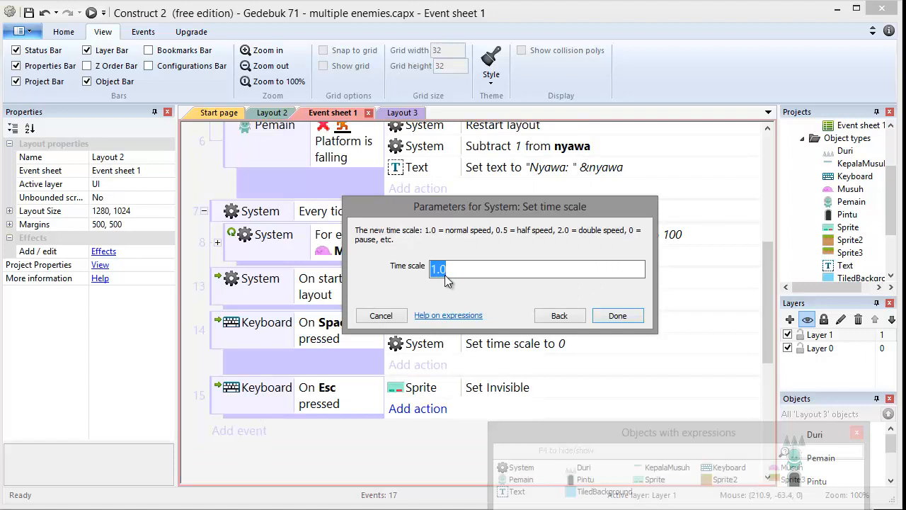
left_click(630, 317)
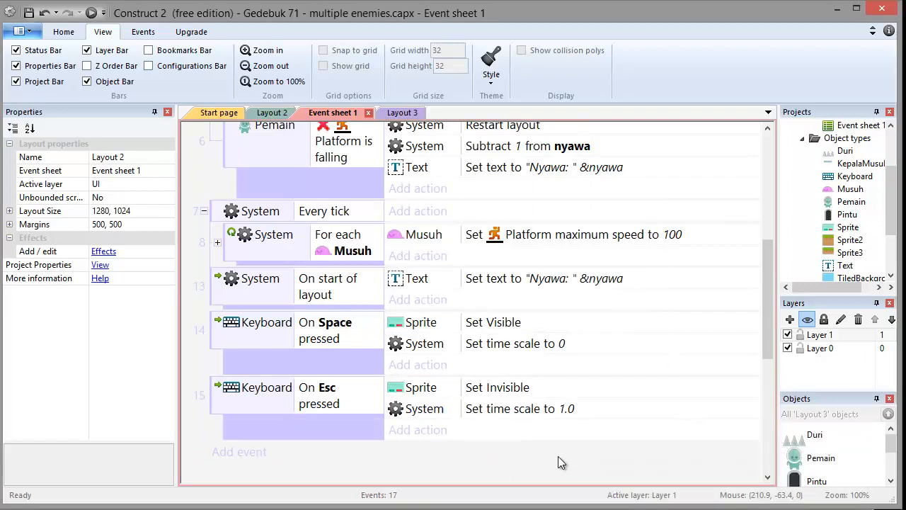
In the layout, set the popup sprite's initial visibility to Invisible.
double_click(556, 459)
left_click(203, 444)
left_click(272, 113)
left_click(437, 256)
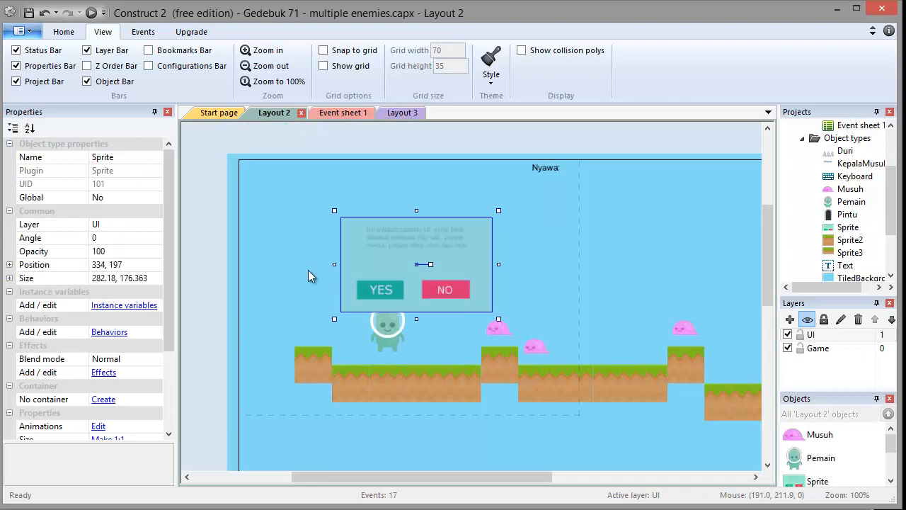
scroll(162, 343, "down", 2)
scroll(163, 342, "down", 1)
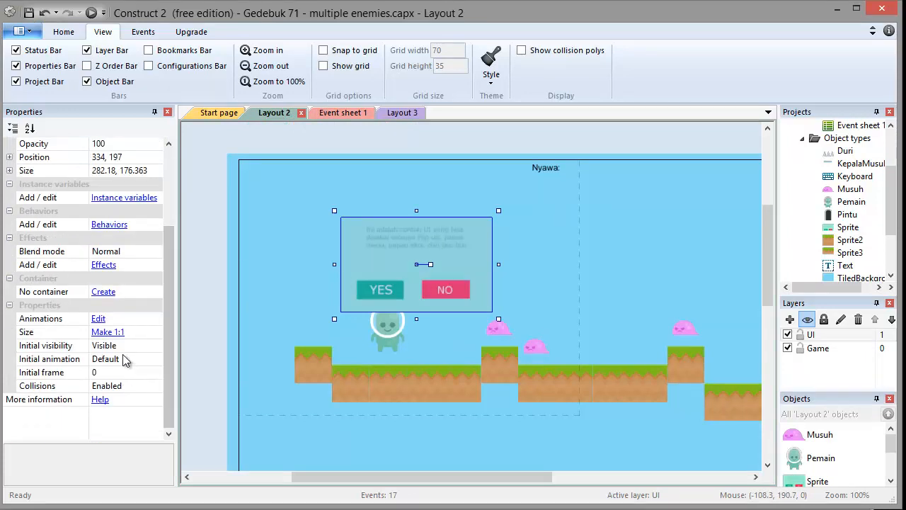
left_click(159, 347)
left_click(157, 346)
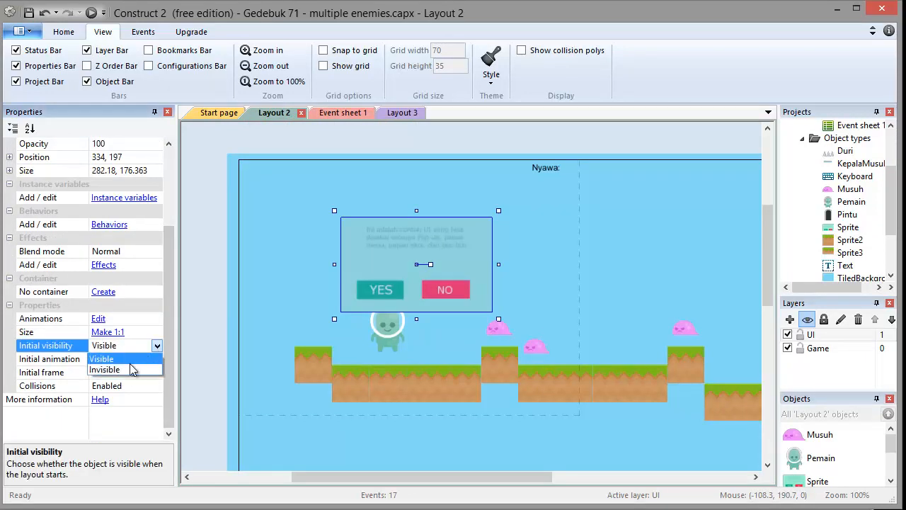
left_click(132, 370)
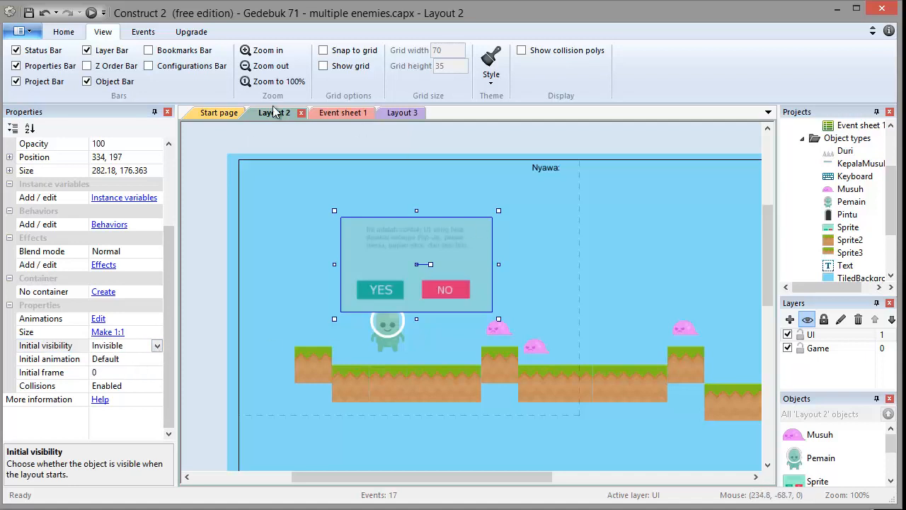
Nudge the popup sprite slightly down and to the right in the layout.
left_click(251, 136)
left_click_drag(413, 258, 421, 272)
left_click(424, 147)
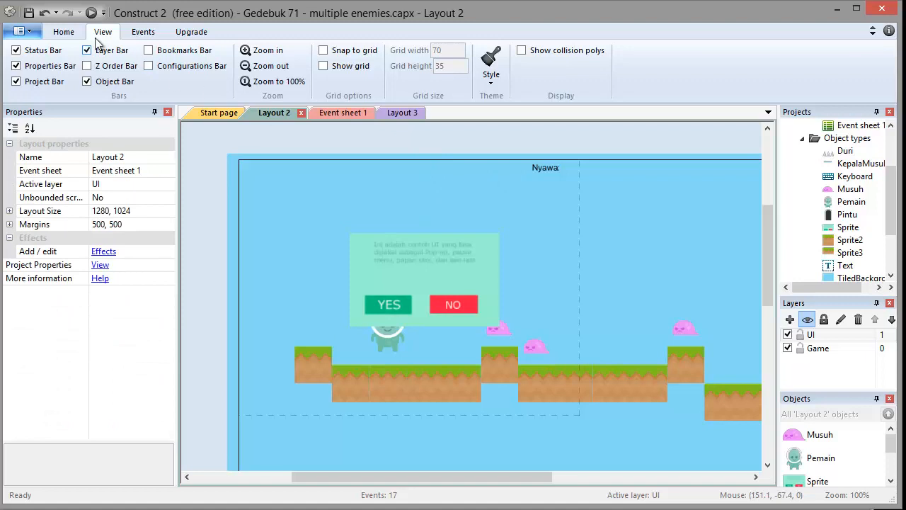
Preview the game, play it, and toggle the pause popup on and off with the keyboard.
left_click(90, 13)
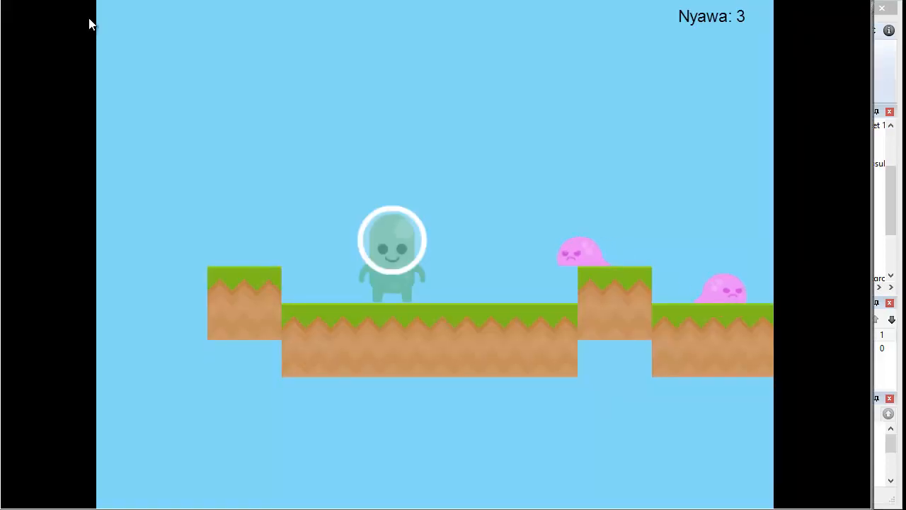
key("Left")
key("Up")
key("Right")
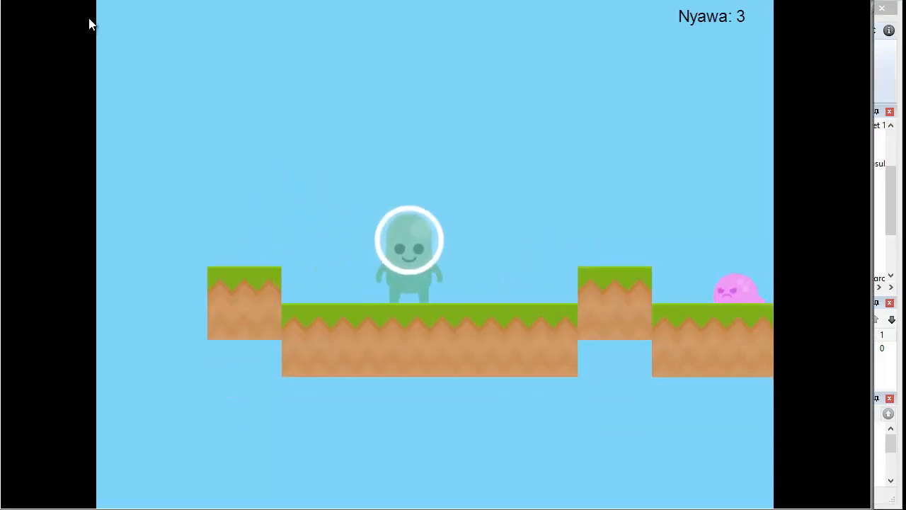
key("Up")
key("Right")
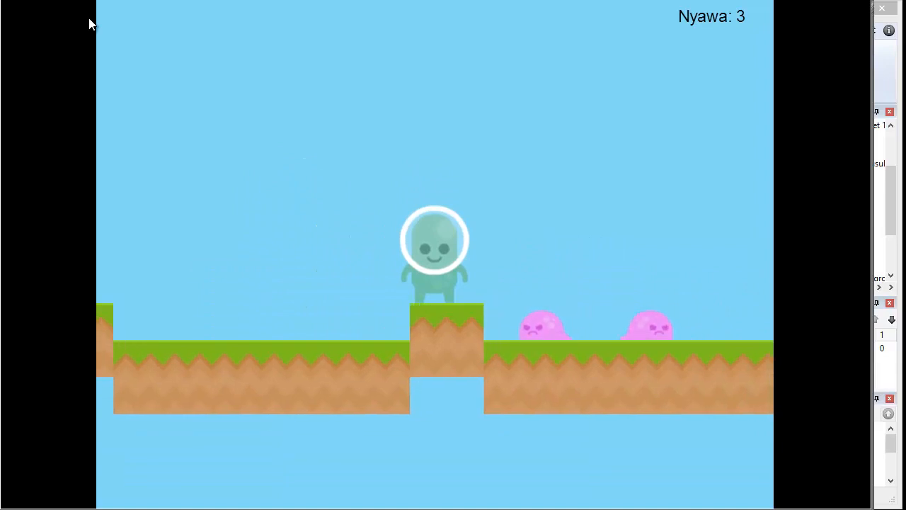
key("Escape")
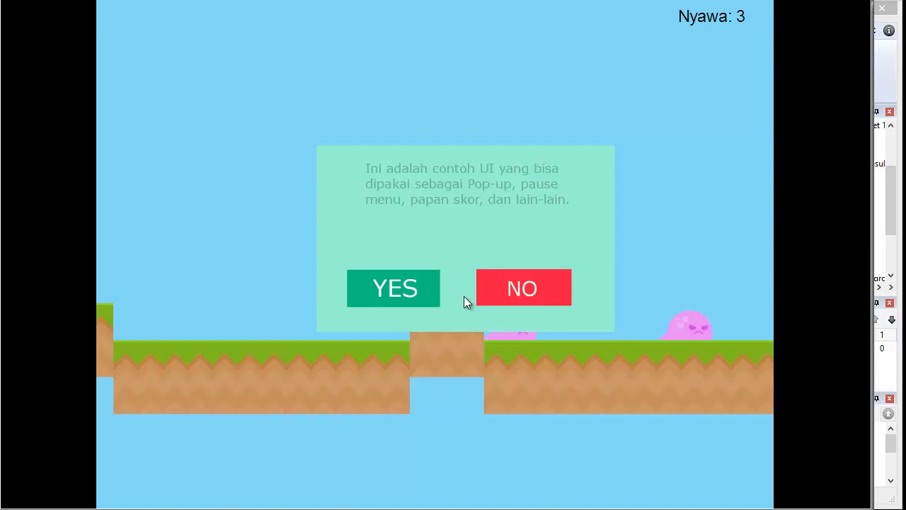
key("Escape")
key("Up")
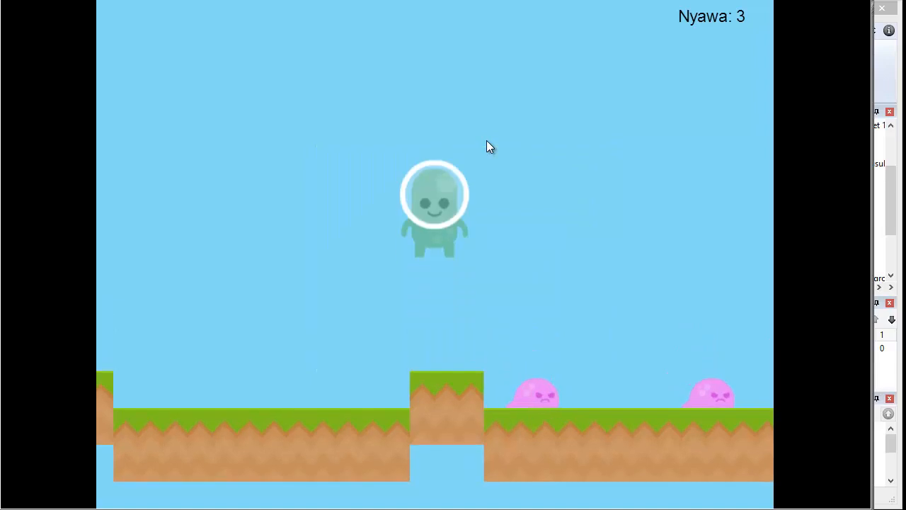
key("Right")
key("Up")
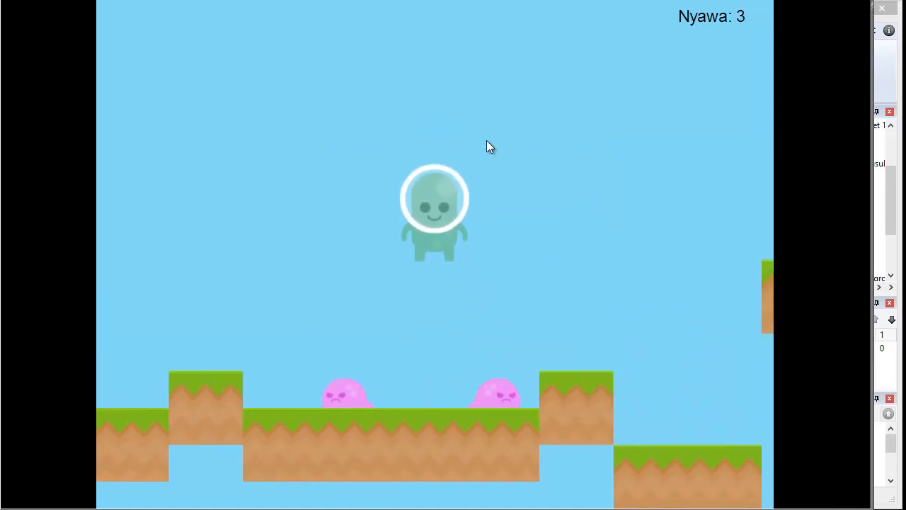
key("Up")
key("Right")
key("Up")
key("Right")
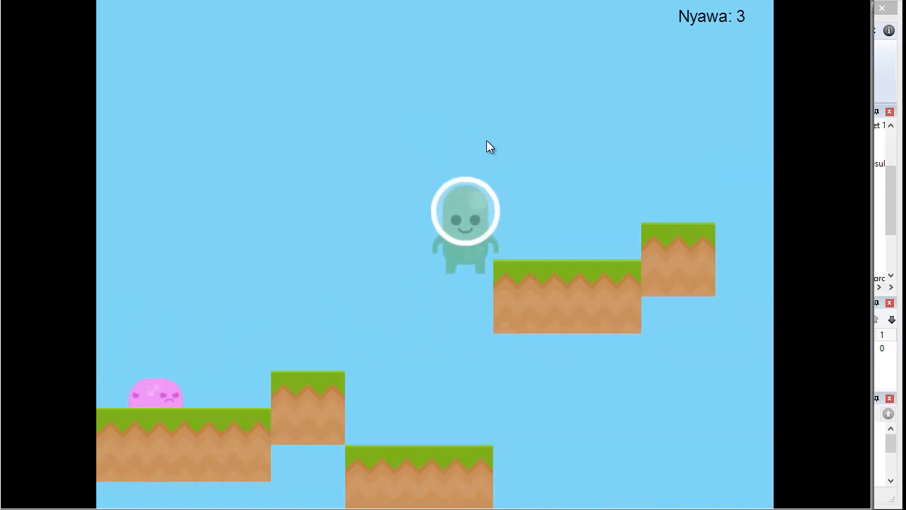
key("Up")
key("Left")
key("Escape")
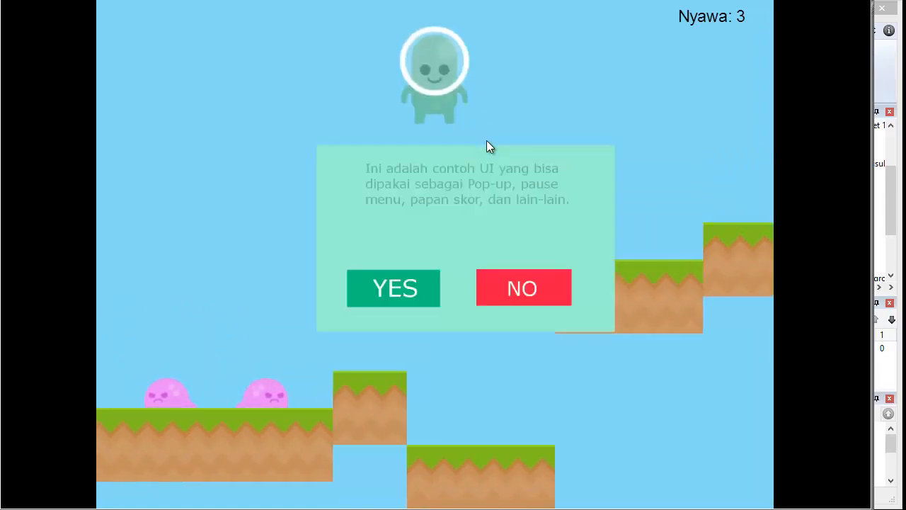
Keep testing the running preview by closing the pause popup, moving the character, and reopening and closing the popup.
key("Escape")
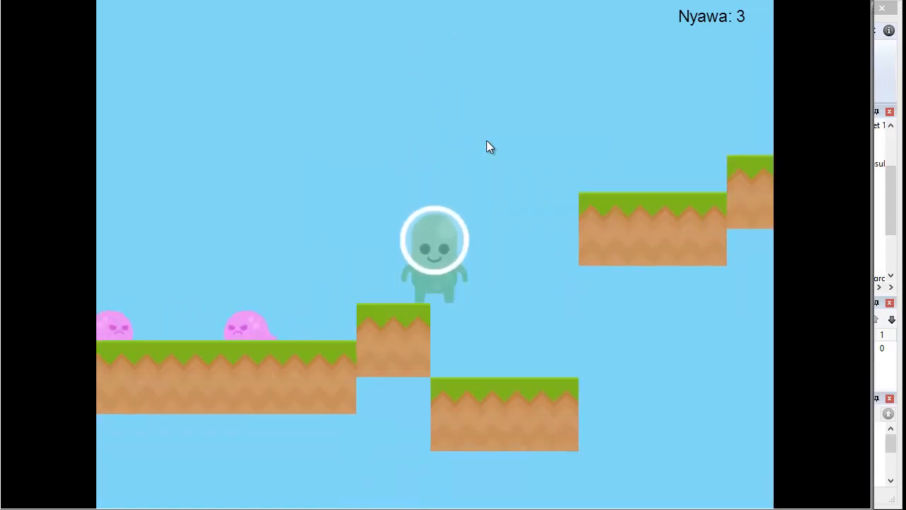
key("Left")
key("Right")
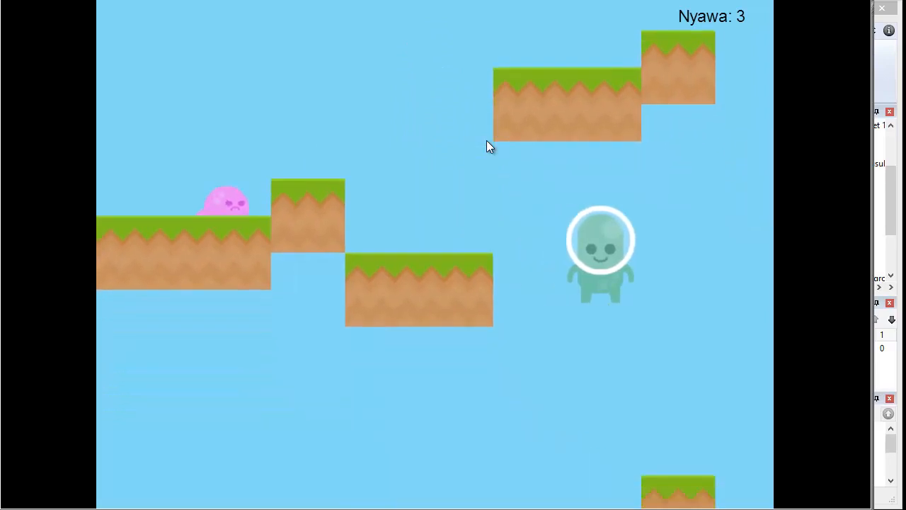
key("Escape")
key("Escape")
key("Escape")
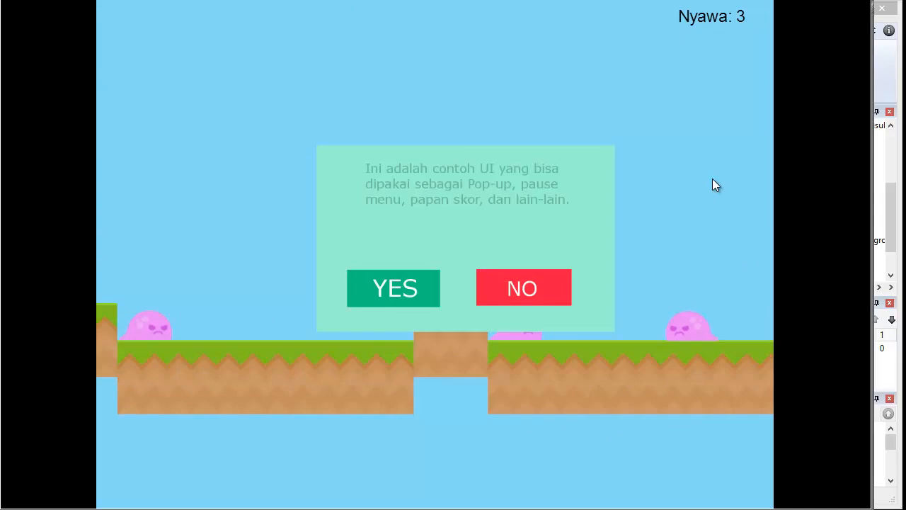
key("Escape")
key("Up")
key("Right")
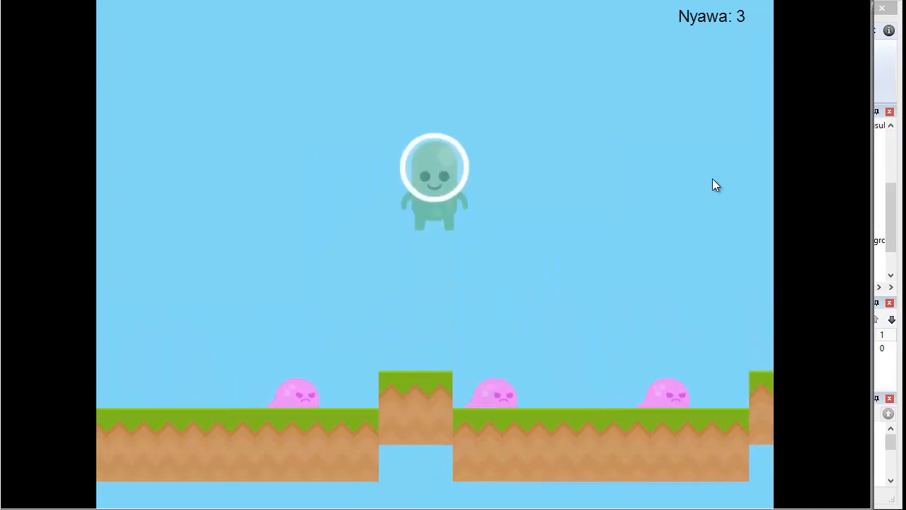
Jump the character across several platforms in the preview and toggle the pause popup repeatedly during play.
key("Up")
key("Up")
key("Right")
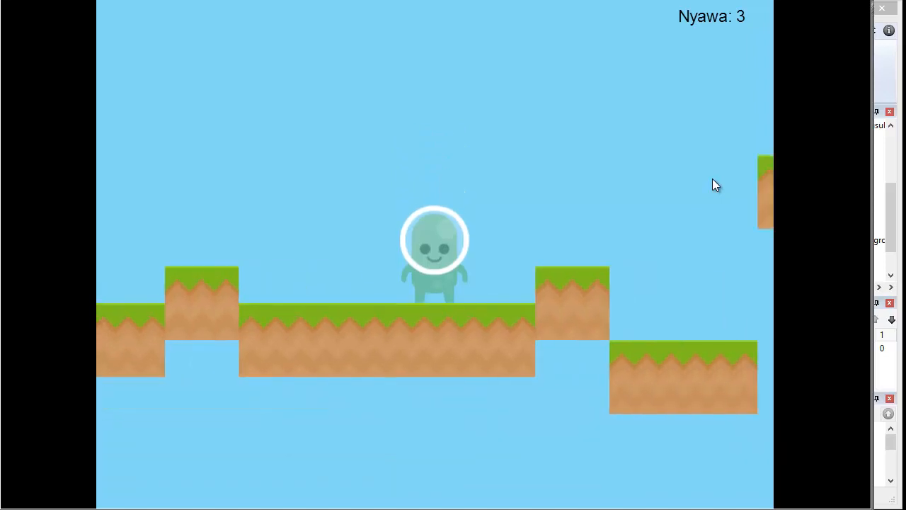
key("Up")
key("Up")
key("Left")
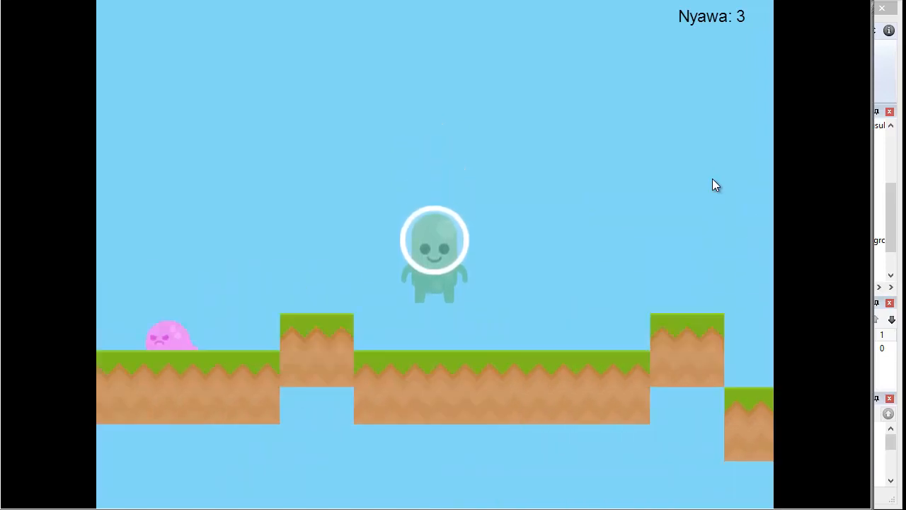
key("Up")
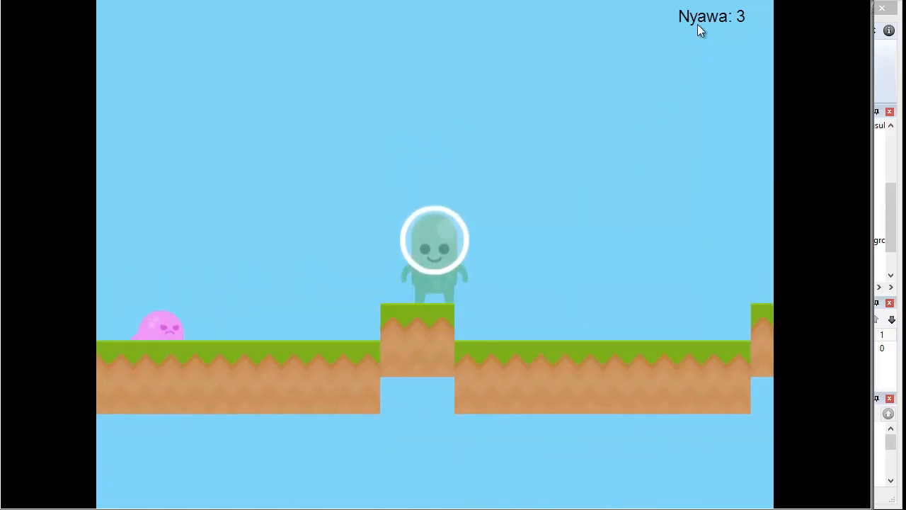
key("Escape")
key("Escape")
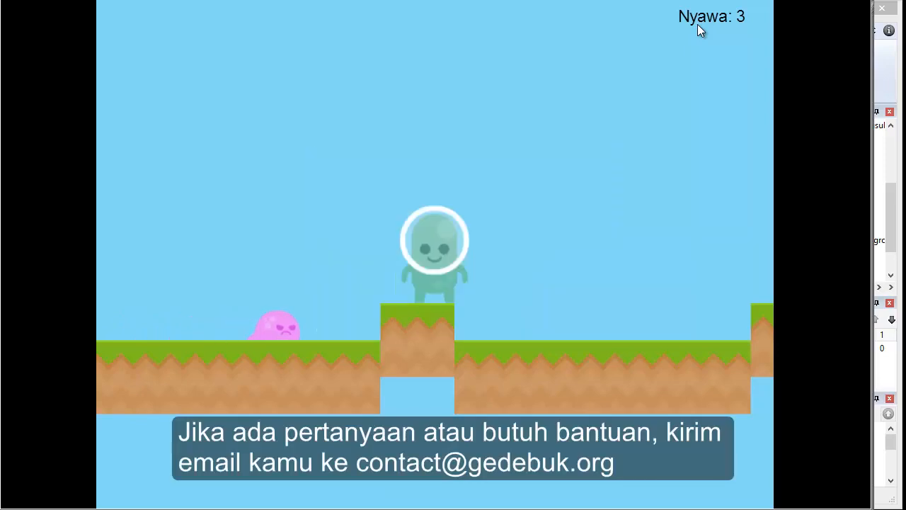
key("Escape")
key("Escape")
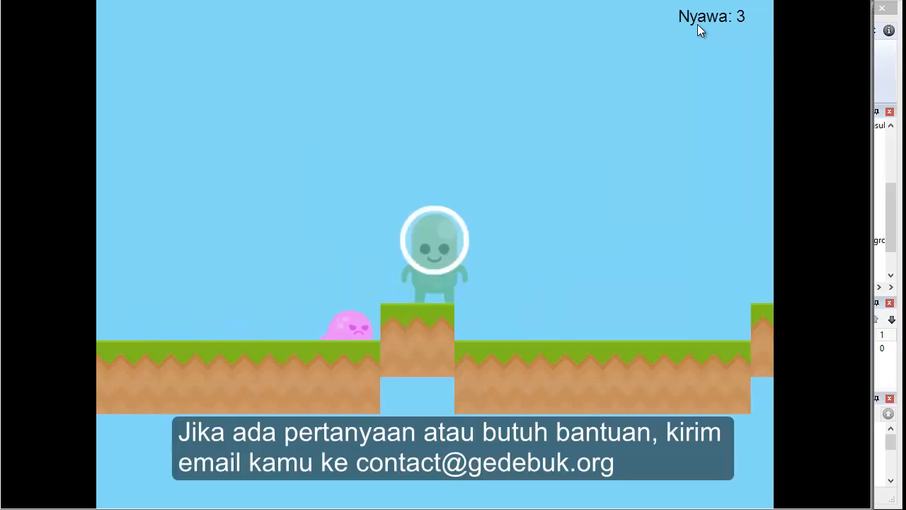